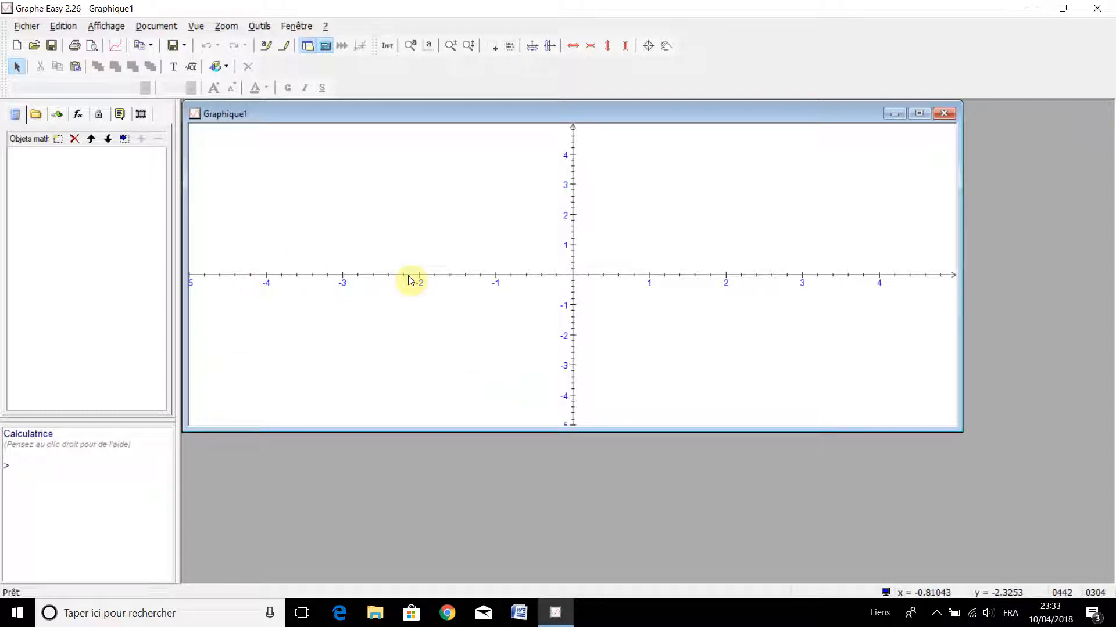
Maximize the Graphique1 window and extend the displayed area horizontally to span -10 to 10.
{"action": "double_click", "coordinate": [729, 110]}
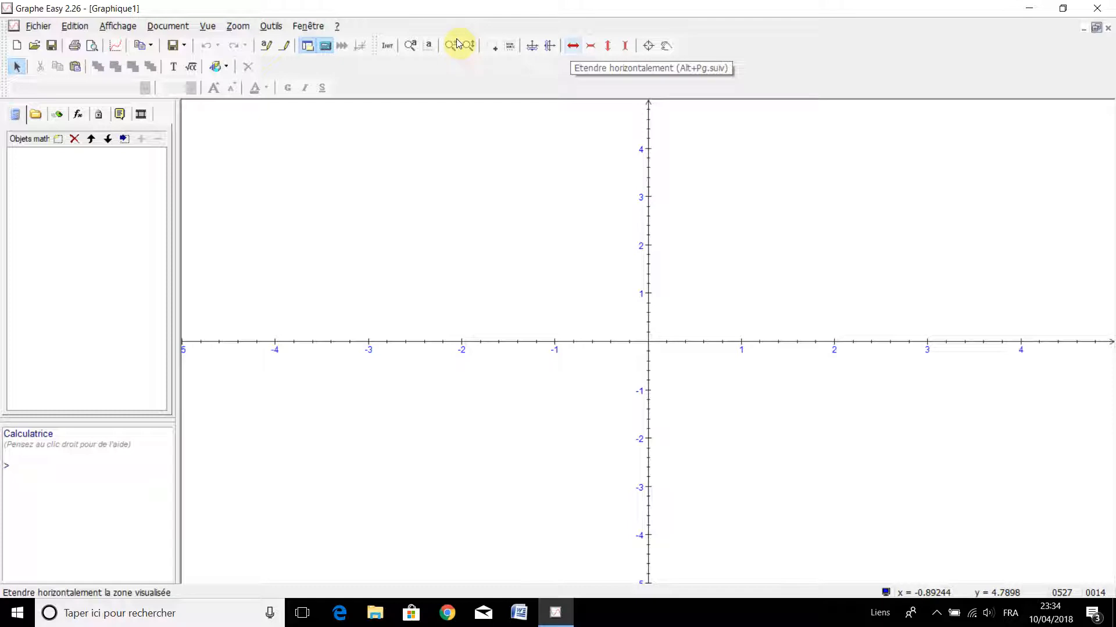
{"action": "key", "text": "alt+Next"}
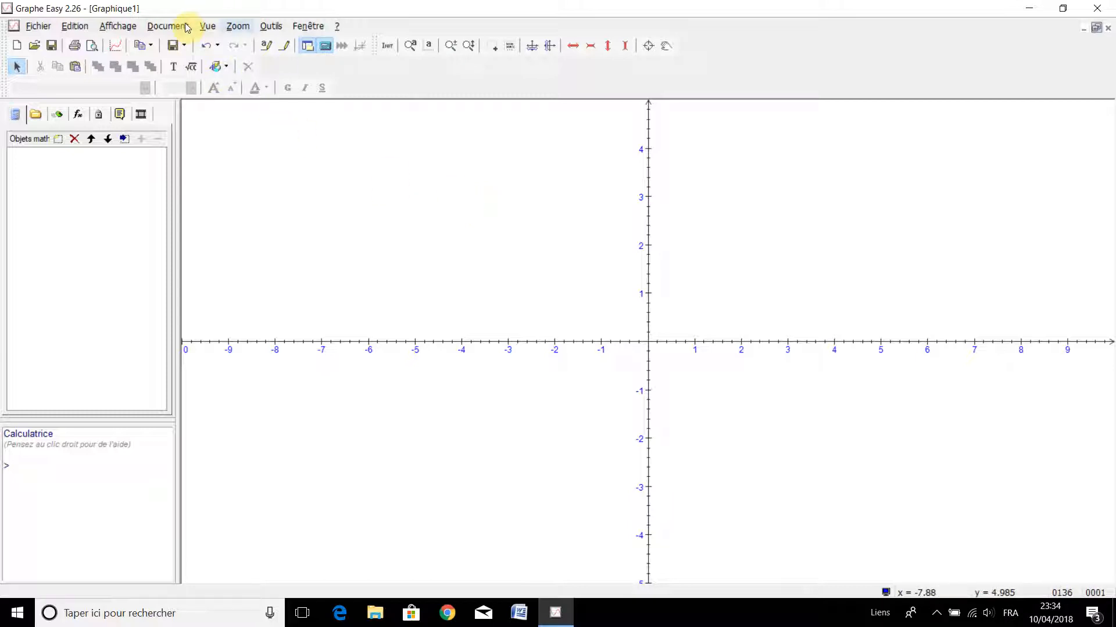
{"action": "key", "text": "alt+z"}
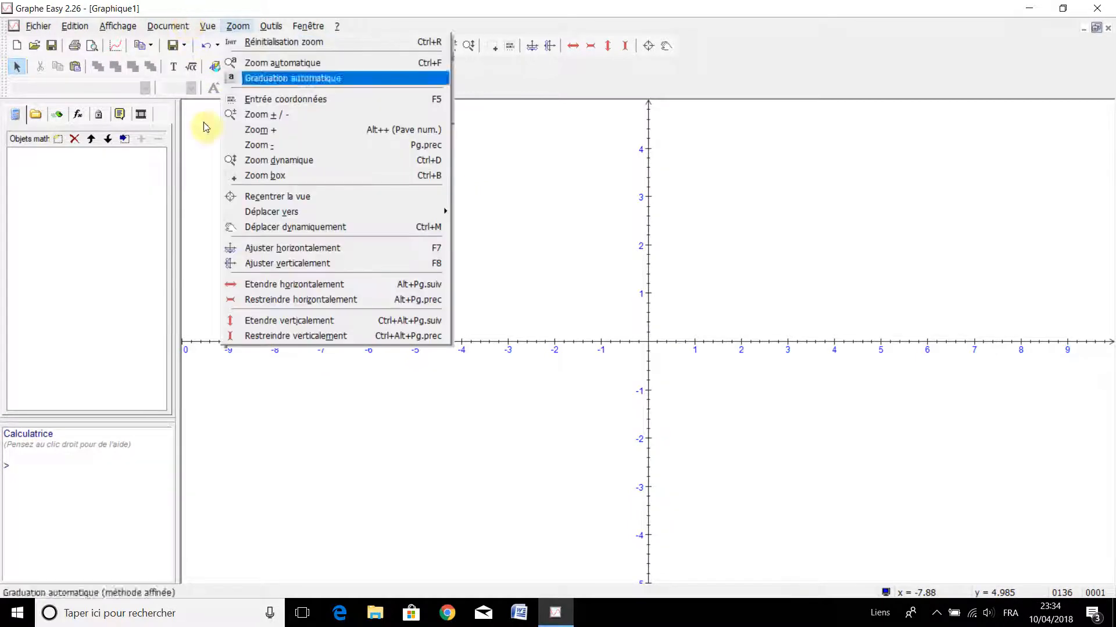
{"action": "key", "text": "Down"}
{"action": "key", "text": "Down"}
{"action": "key", "text": "Down"}
{"action": "key", "text": "Down"}
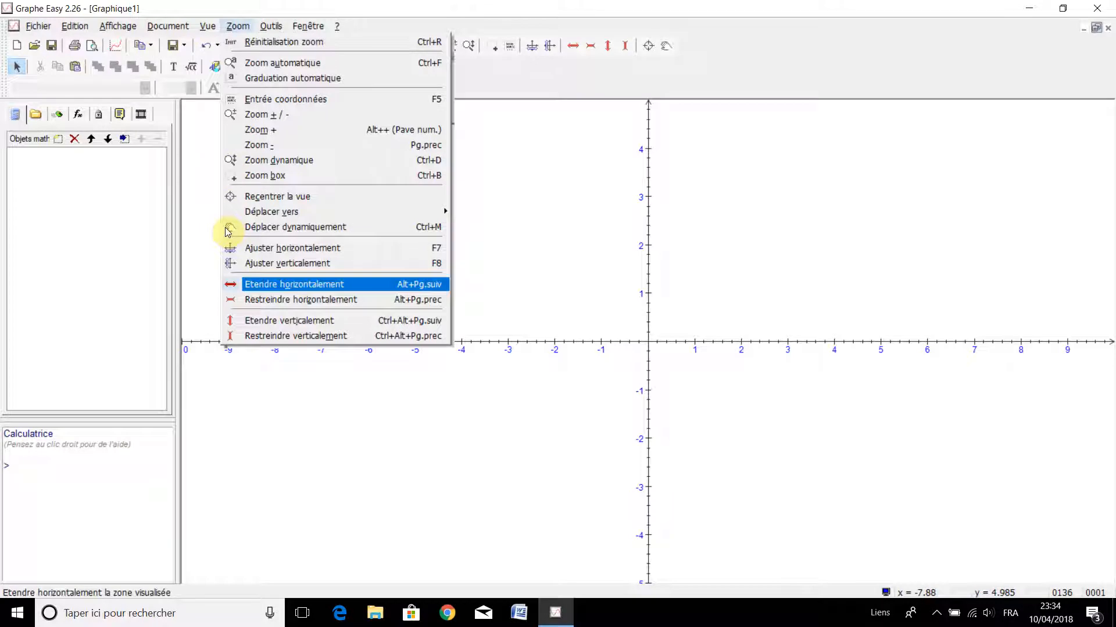
{"action": "key", "text": "Down"}
{"action": "key", "text": "Up"}
{"action": "key", "text": "Down"}
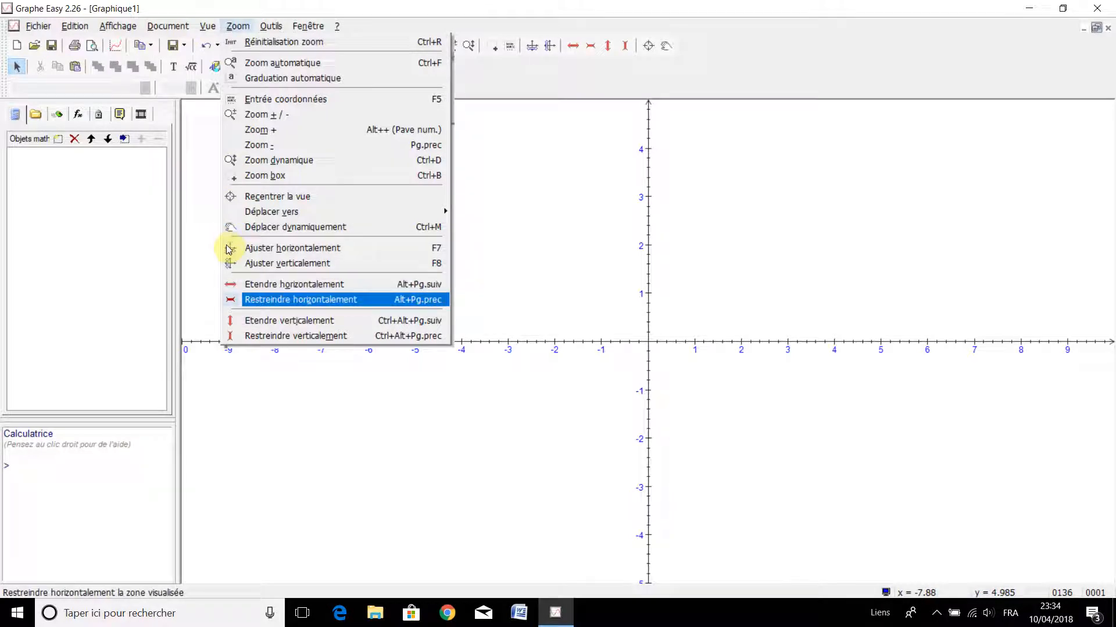
{"action": "key", "text": "Down"}
{"action": "key", "text": "Down"}
{"action": "key", "text": "Up"}
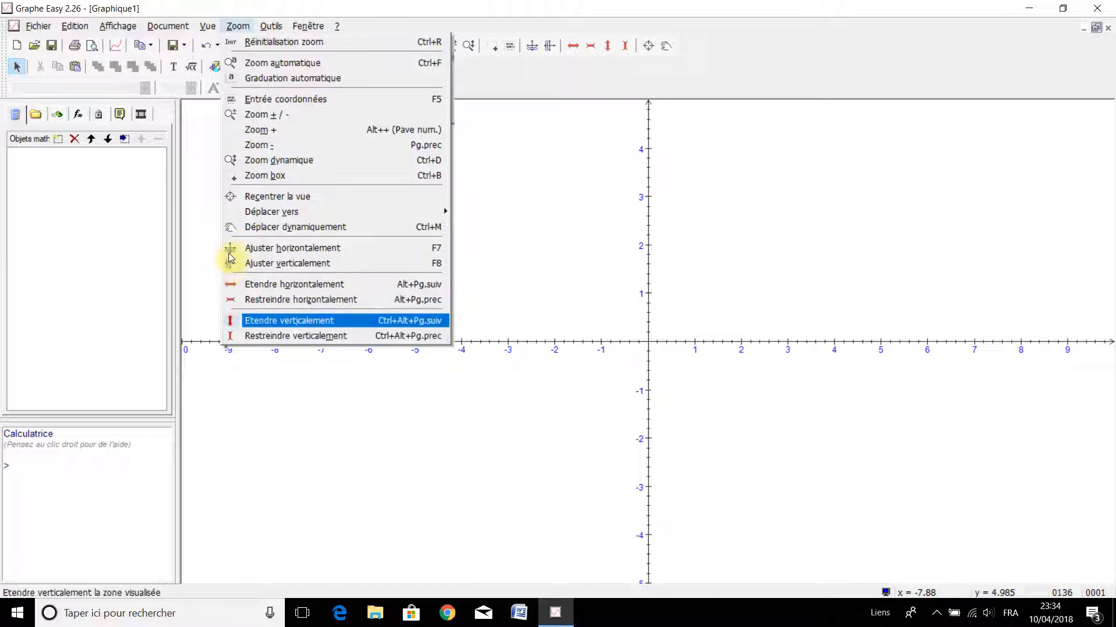
{"action": "left_click", "coordinate": [262, 326]}
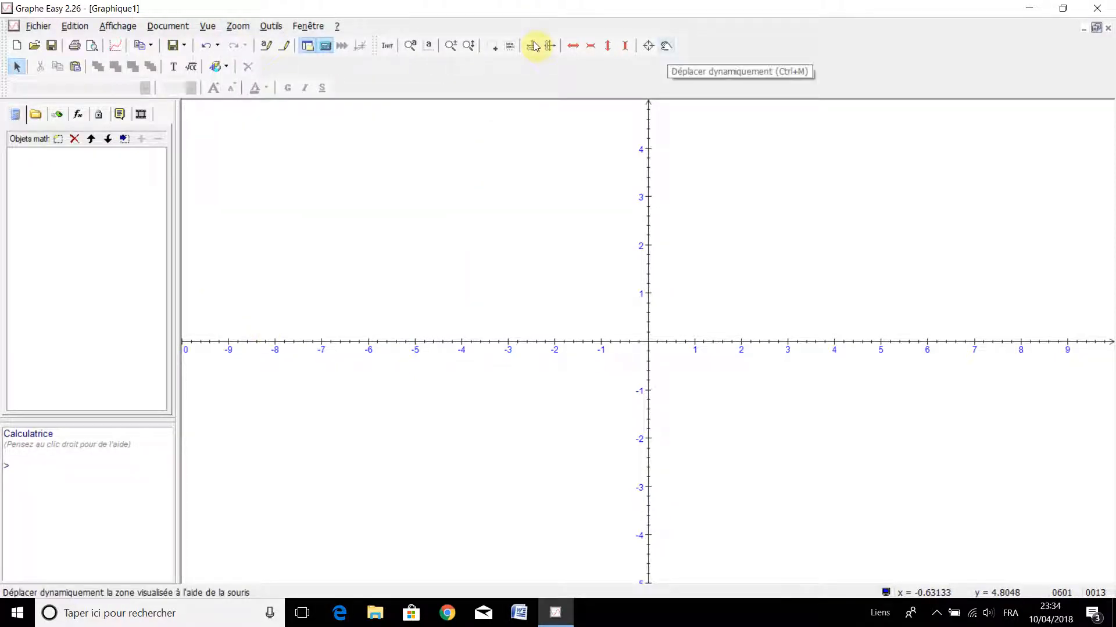
Move the view dynamically so the origin sits below and to the left of the graph's centre.
{"action": "left_click", "coordinate": [666, 46]}
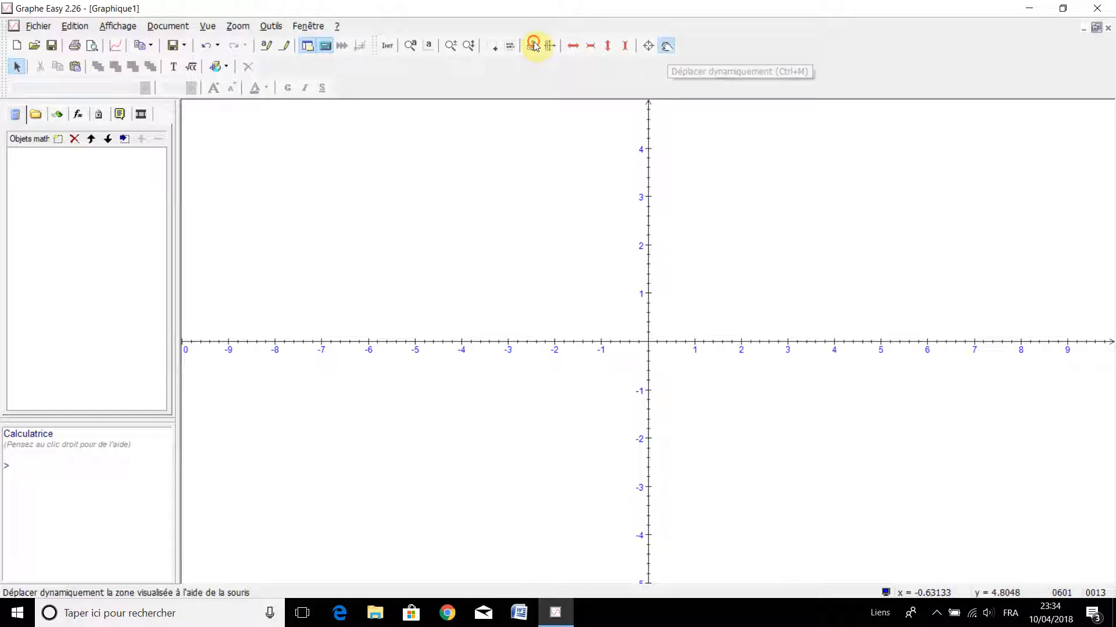
{"action": "left_click_drag", "start_coordinate": [464, 224], "coordinate": [351, 273]}
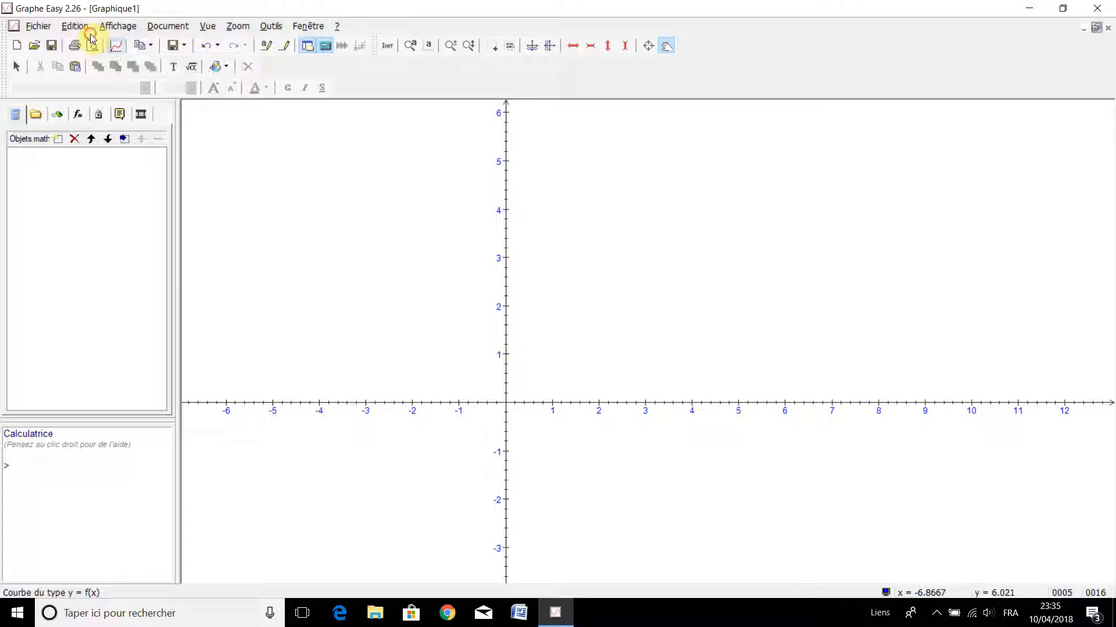
Start a new y = f(x) curve named y with the expression 2*x+1.
{"action": "left_click", "coordinate": [114, 46]}
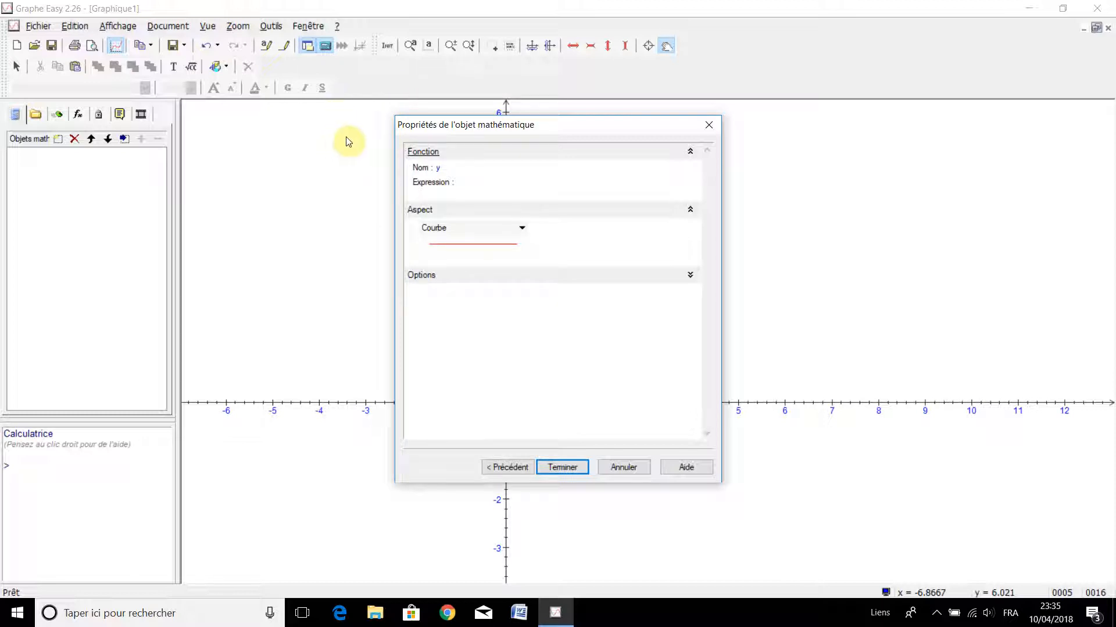
{"action": "left_click", "coordinate": [384, 146]}
{"action": "type", "text": "2*x+1"}
Set the thickness of the 2*x+1 curve to 2, keep its solid line style, and finish creating it.
{"action": "left_click", "coordinate": [462, 231]}
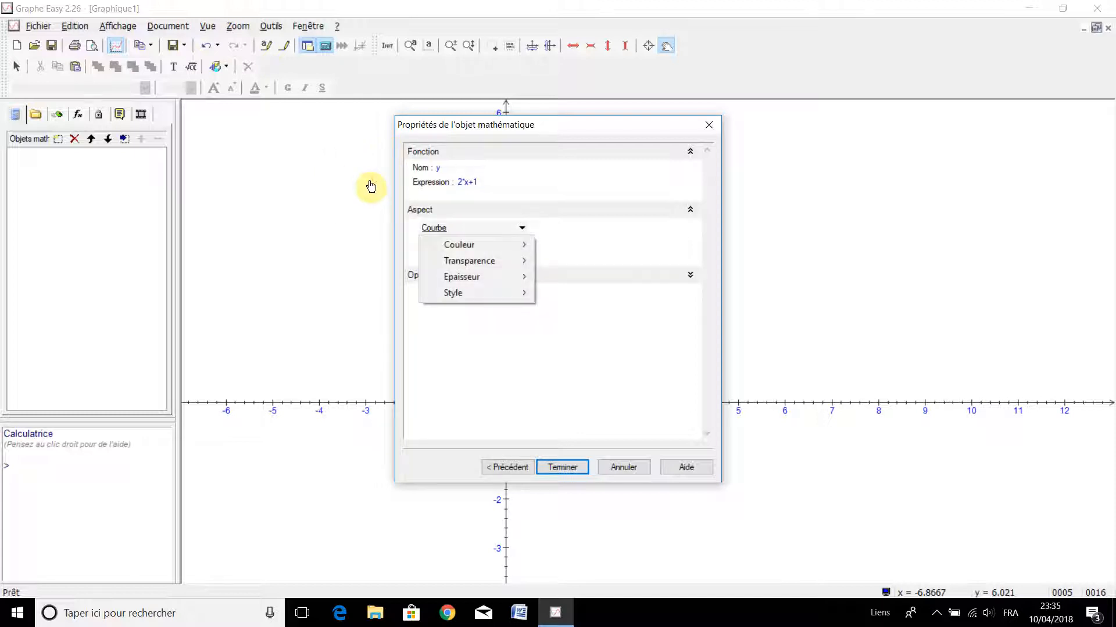
{"action": "mouse_move", "coordinate": [475, 246]}
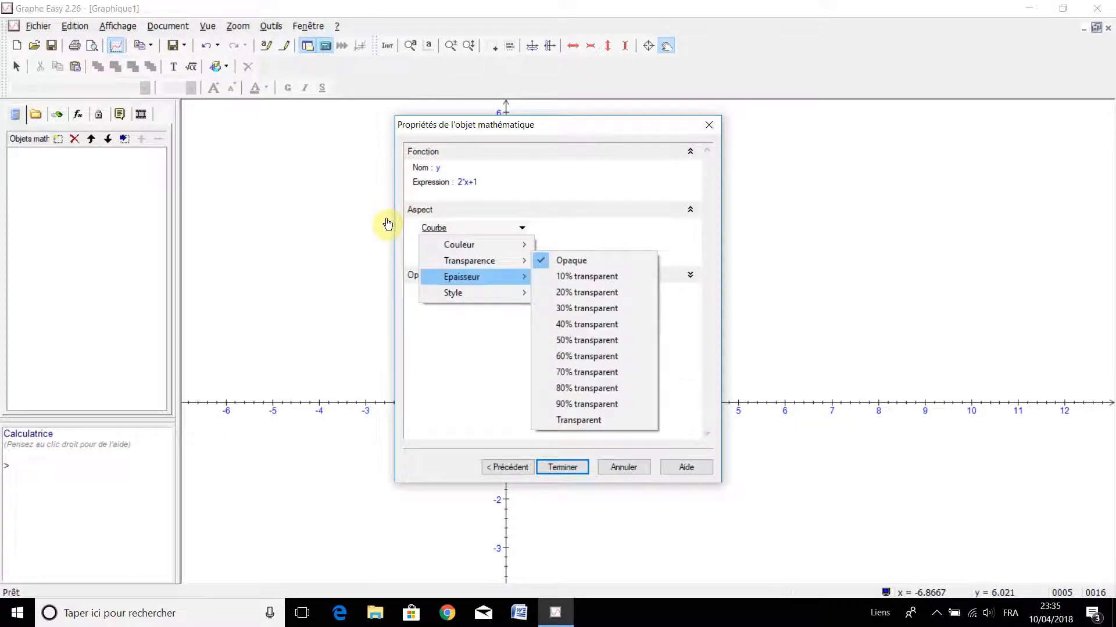
{"action": "mouse_move", "coordinate": [462, 276]}
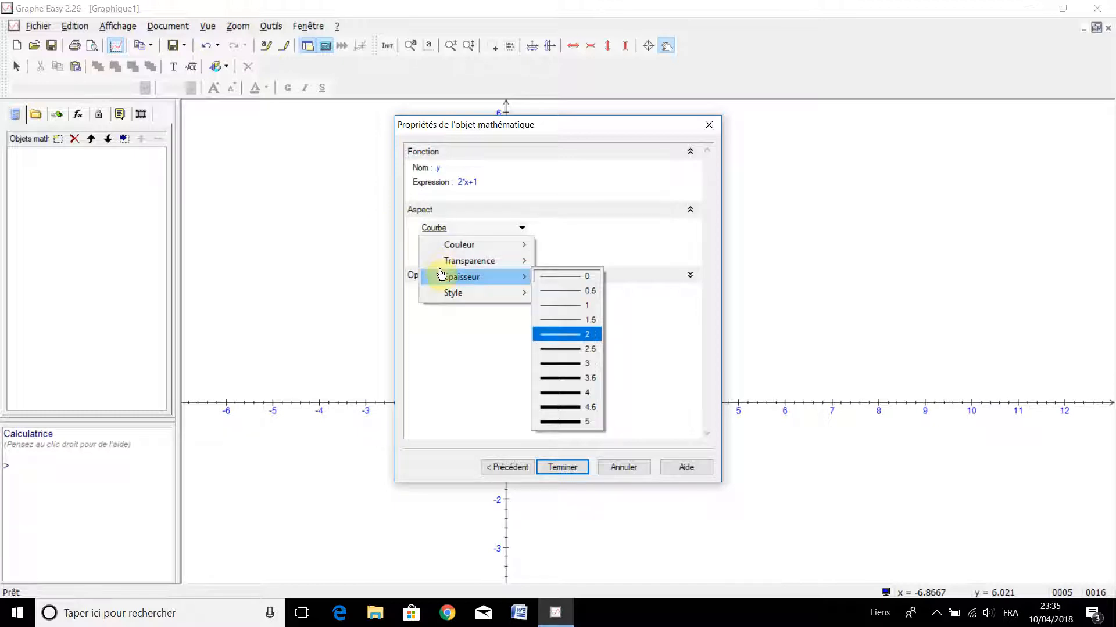
{"action": "left_click", "coordinate": [550, 336]}
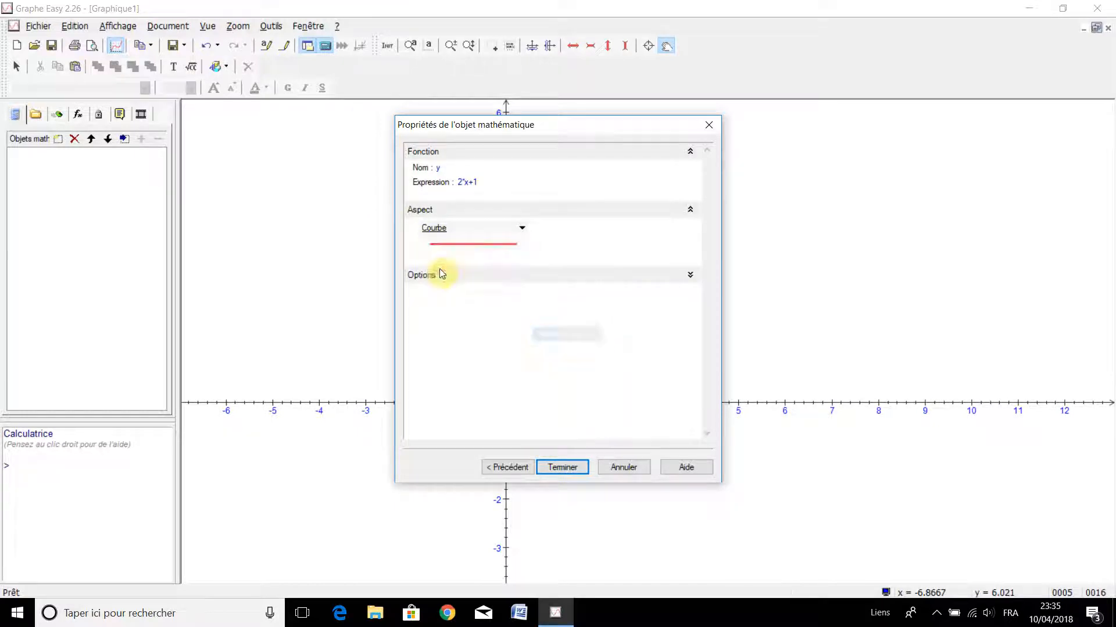
{"action": "left_click", "coordinate": [491, 229]}
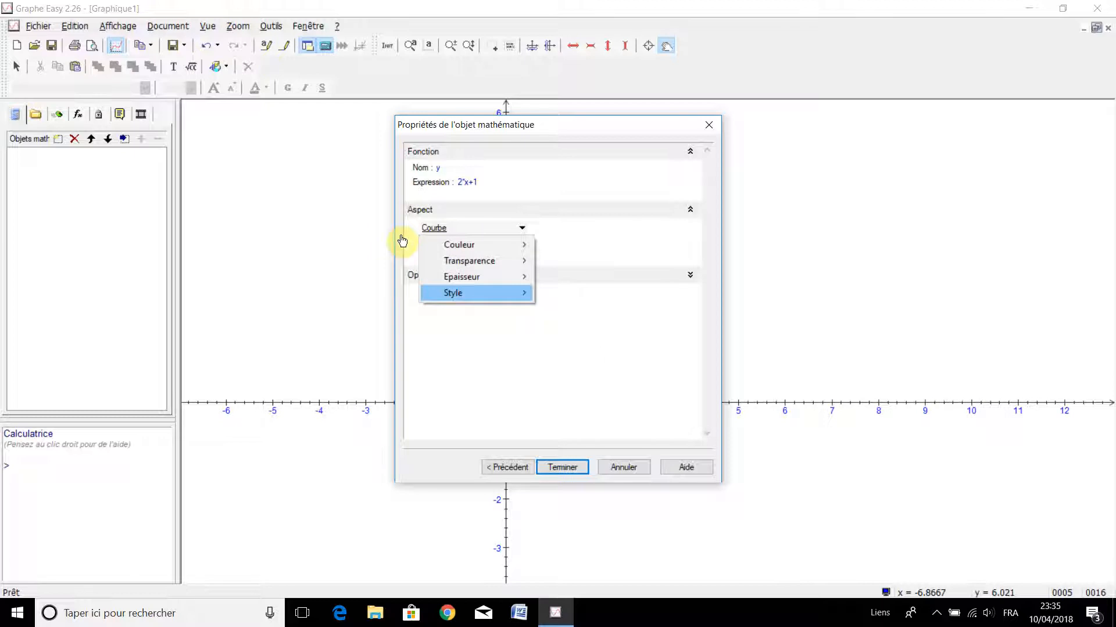
{"action": "mouse_move", "coordinate": [459, 293]}
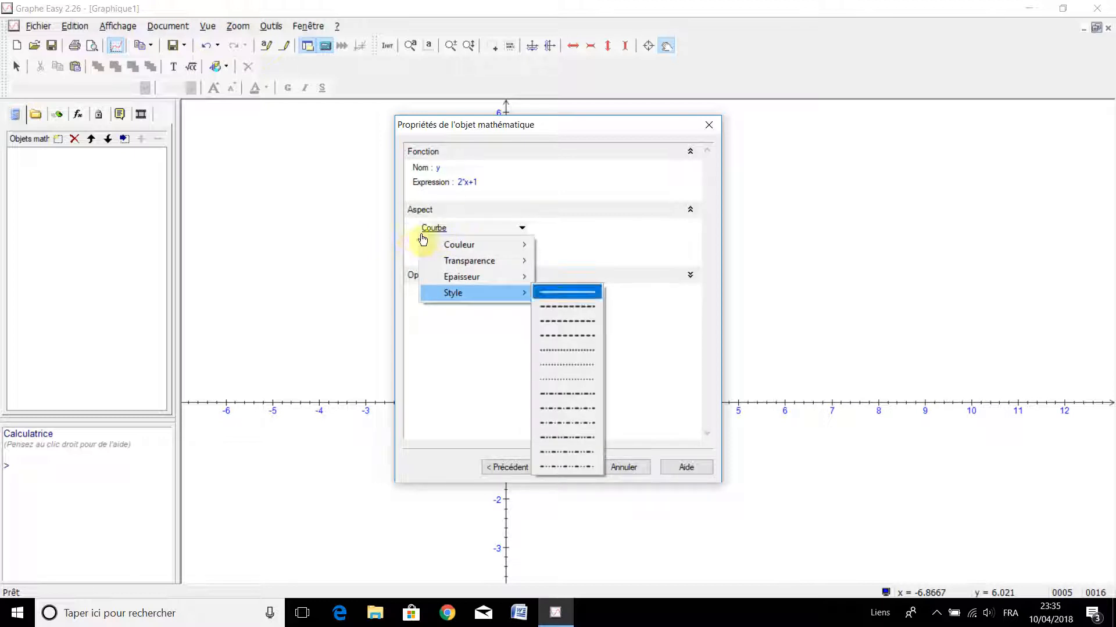
{"action": "left_click", "coordinate": [388, 270]}
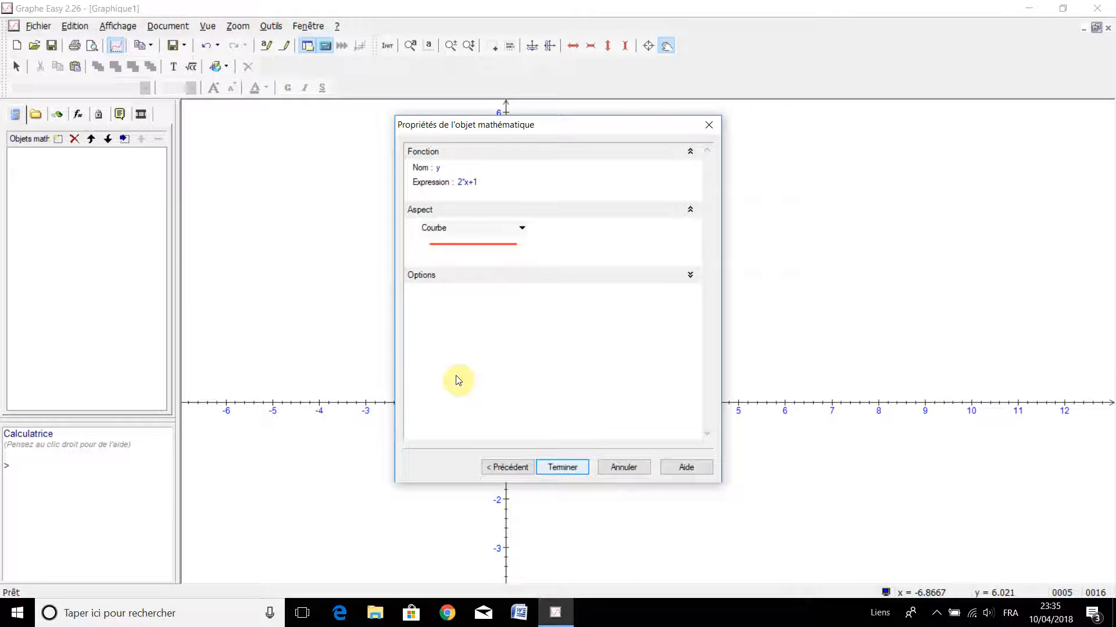
{"action": "key", "text": "Return"}
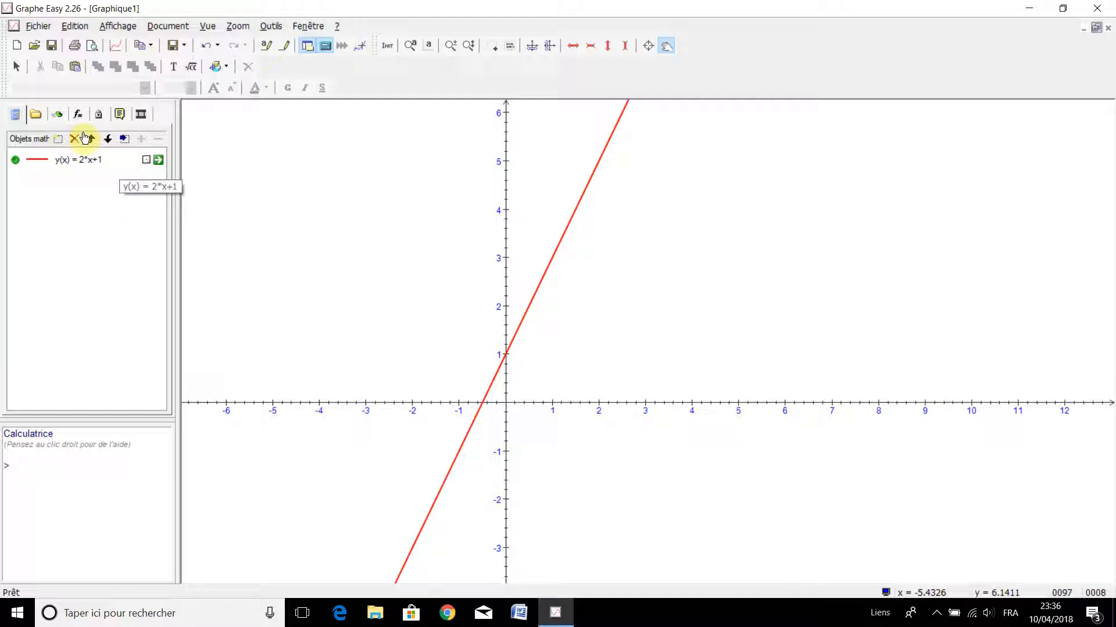
Start a second y = f(x) curve named y1 with the expression 3*sqrtx.
{"action": "left_click", "coordinate": [93, 39]}
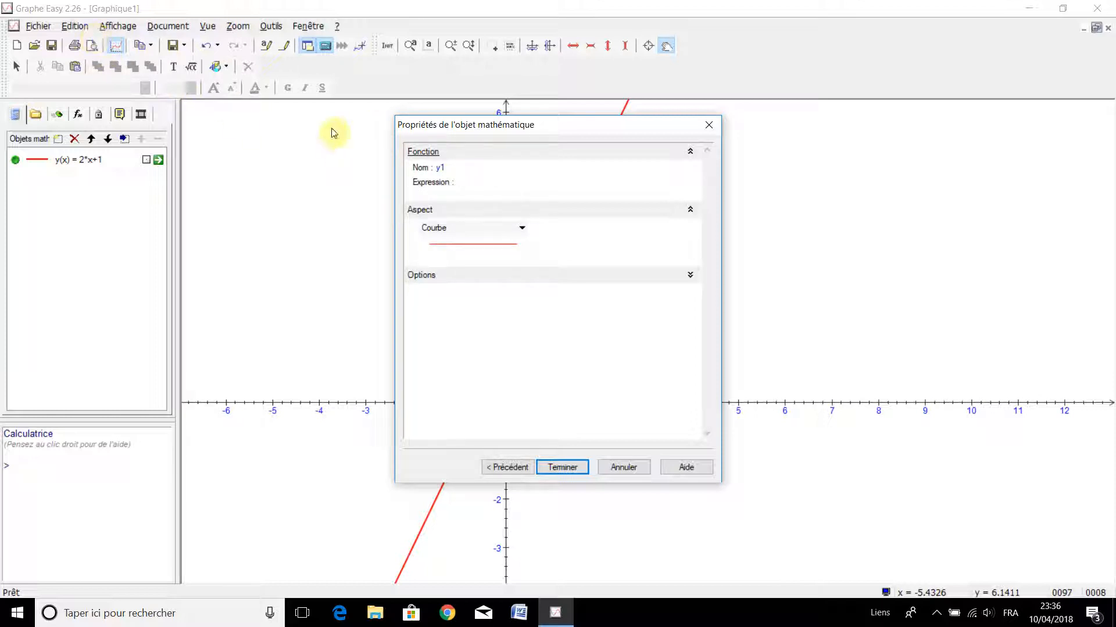
{"action": "left_click", "coordinate": [371, 143]}
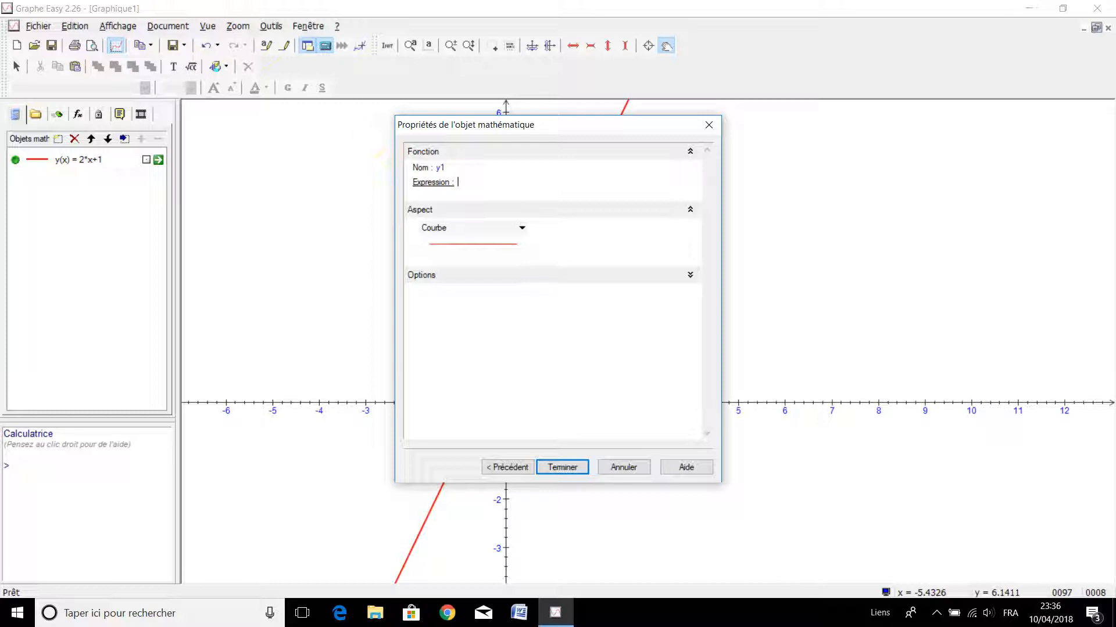
{"action": "type", "text": "3*"}
{"action": "type", "text": "sqrtx"}
Set the colour of the y1 curve to black, leave its line style as is, and finish creating it.
{"action": "left_click", "coordinate": [485, 228]}
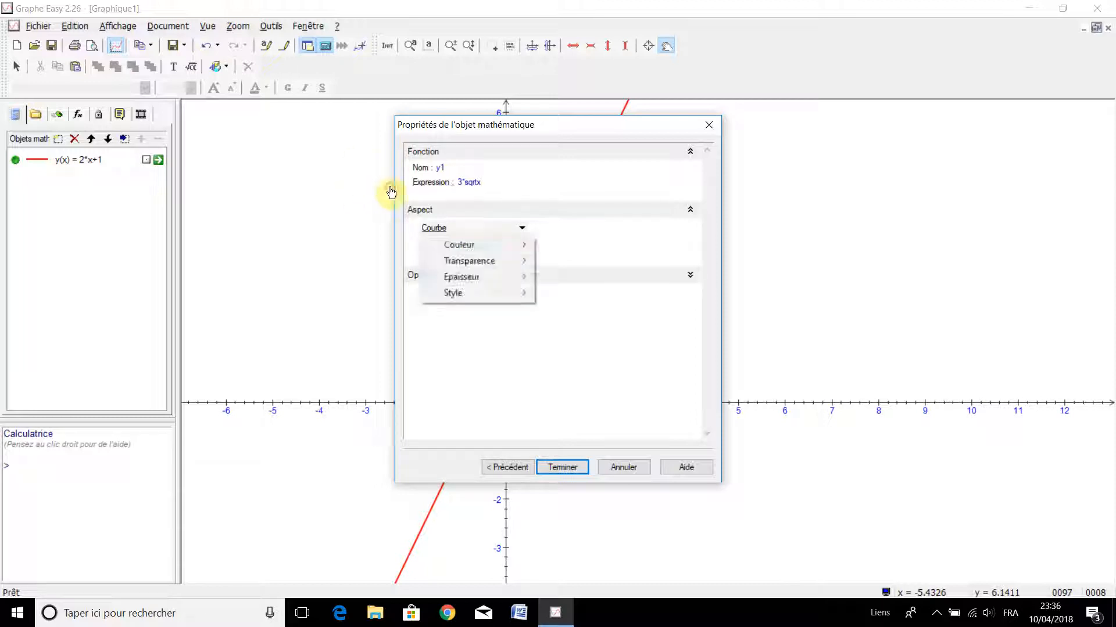
{"action": "mouse_move", "coordinate": [491, 245]}
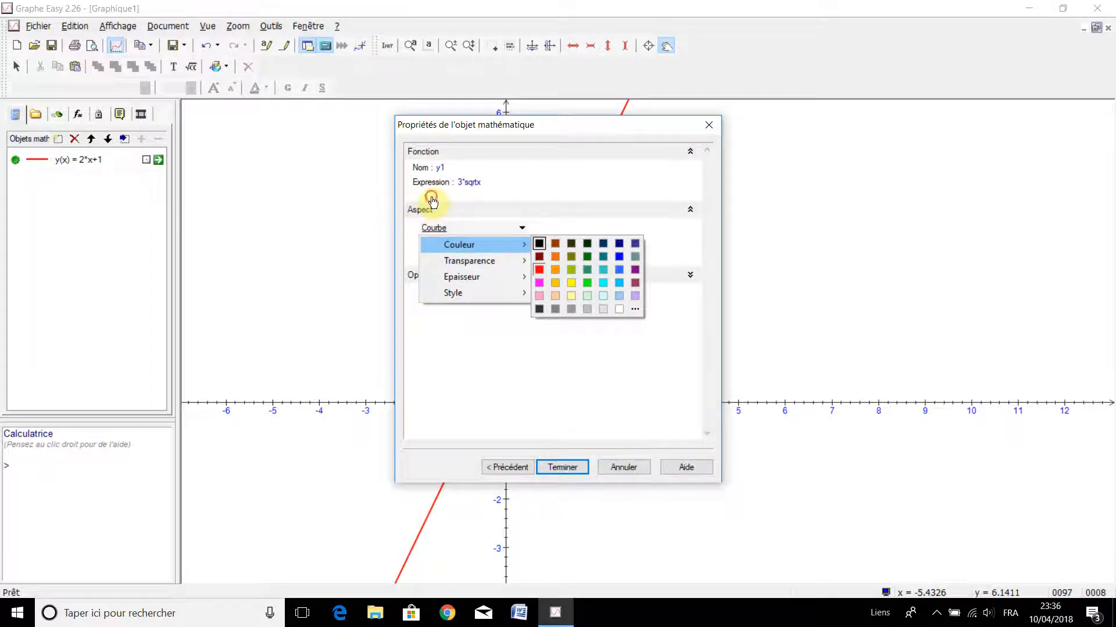
{"action": "left_click", "coordinate": [539, 244]}
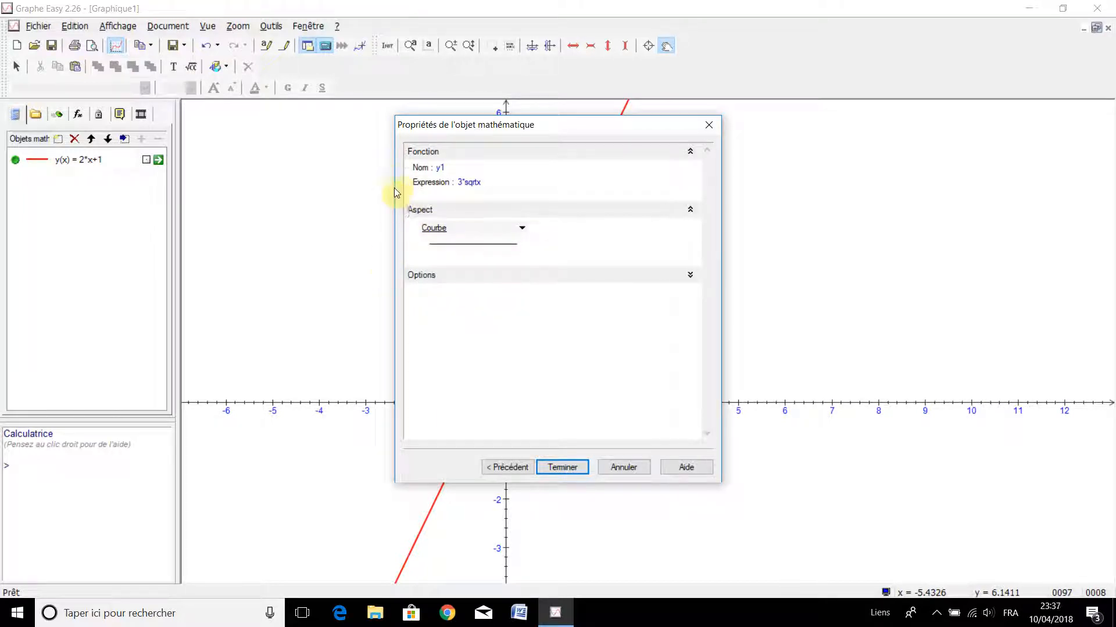
{"action": "left_click", "coordinate": [435, 228]}
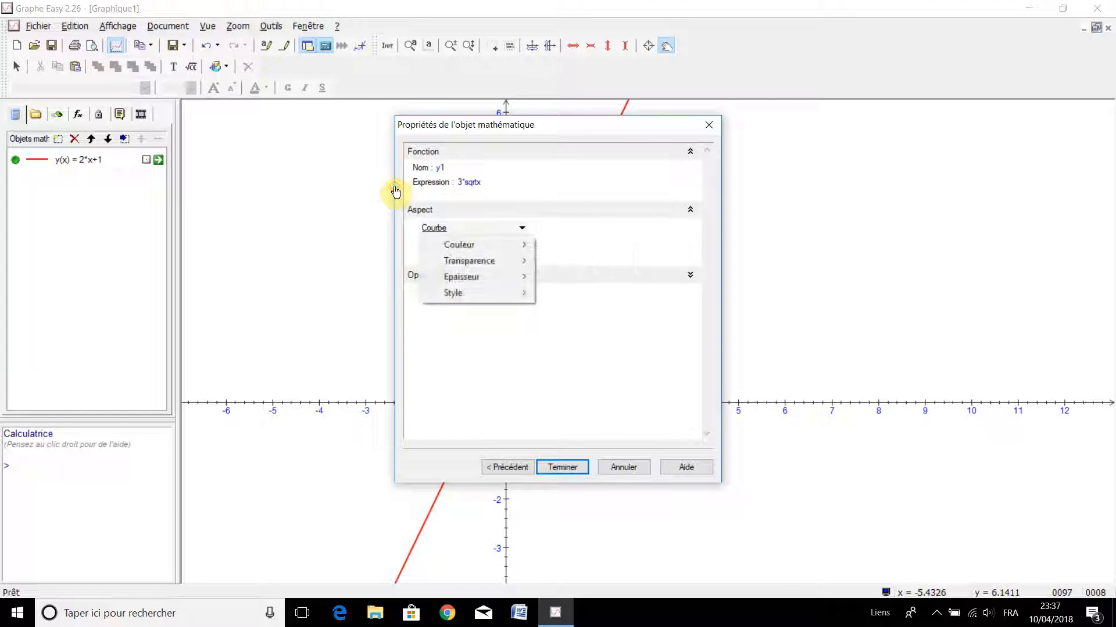
{"action": "mouse_move", "coordinate": [454, 293]}
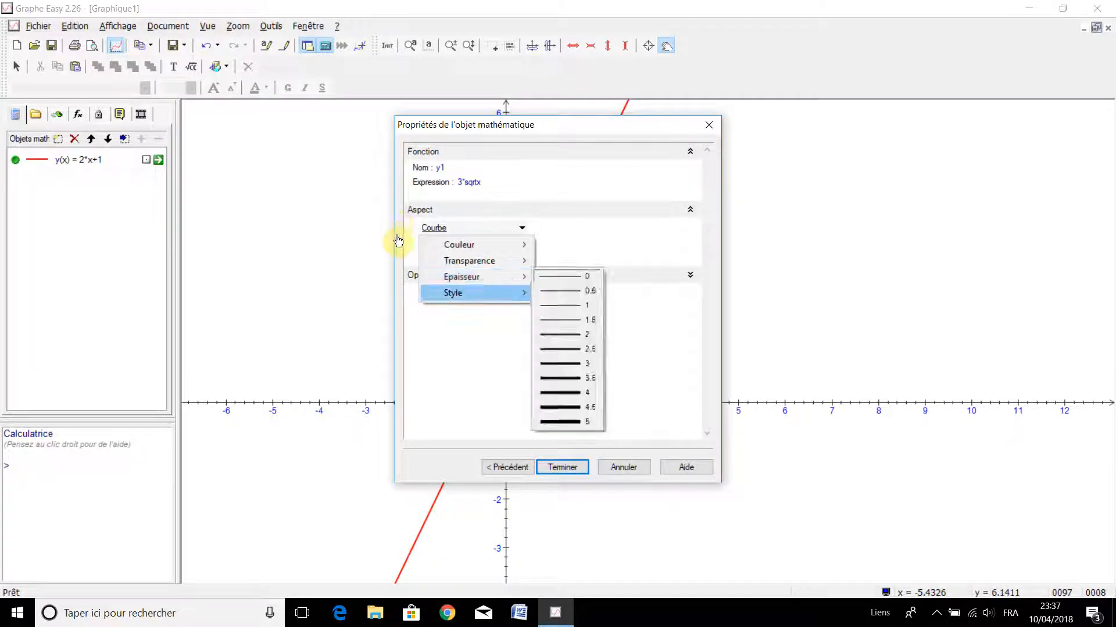
{"action": "left_click", "coordinate": [386, 299]}
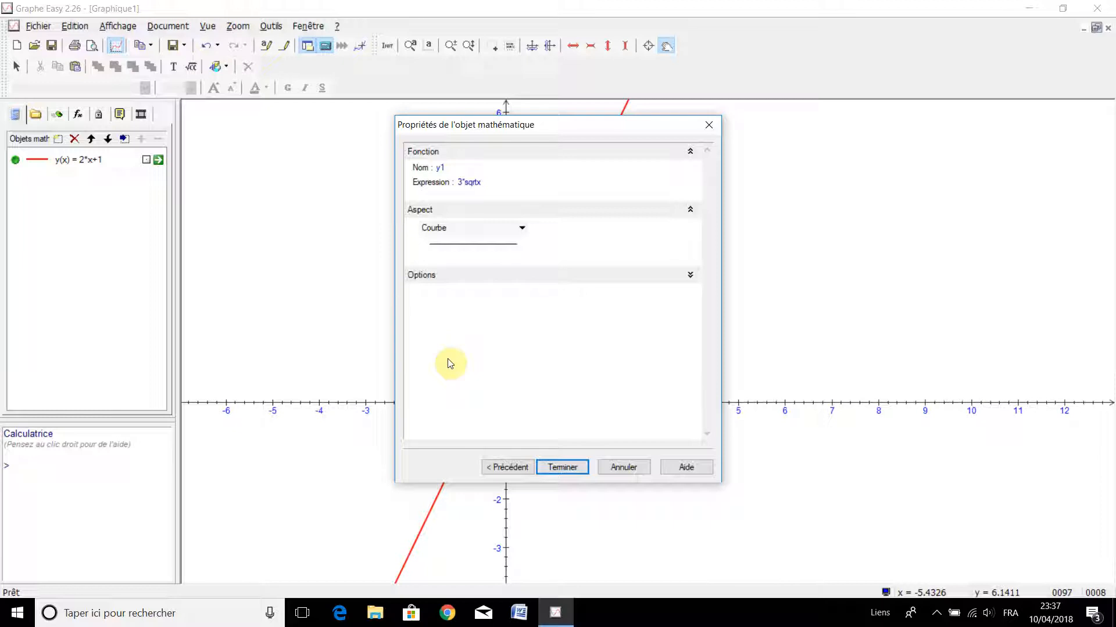
{"action": "key", "text": "Return"}
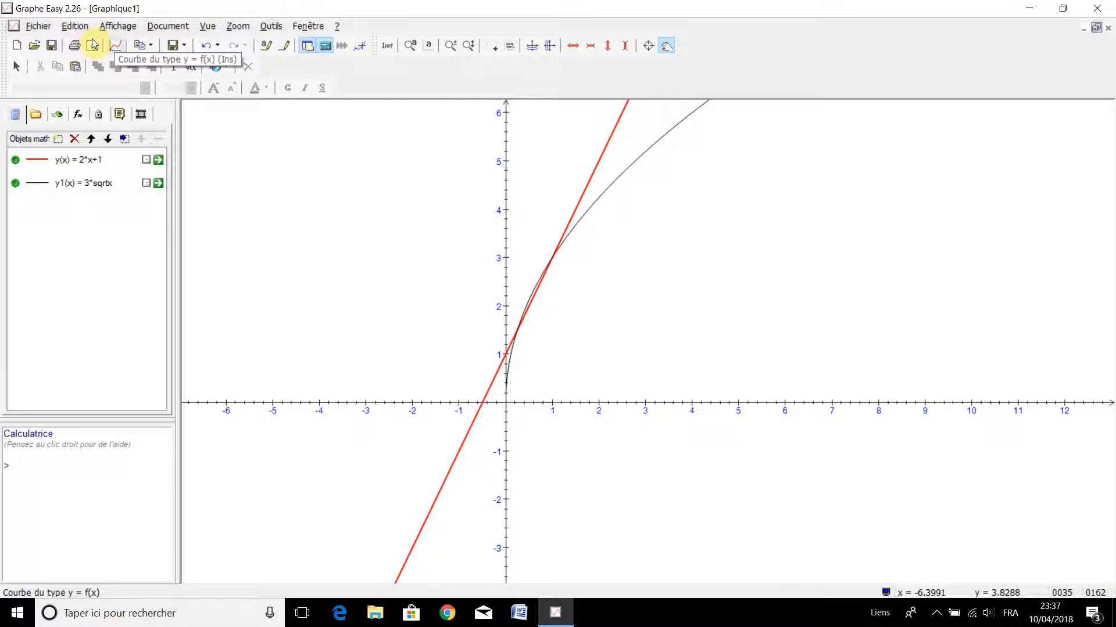
Start a third y = f(x) curve named y2 with the expression cos(x+1).
{"action": "left_click", "coordinate": [115, 44]}
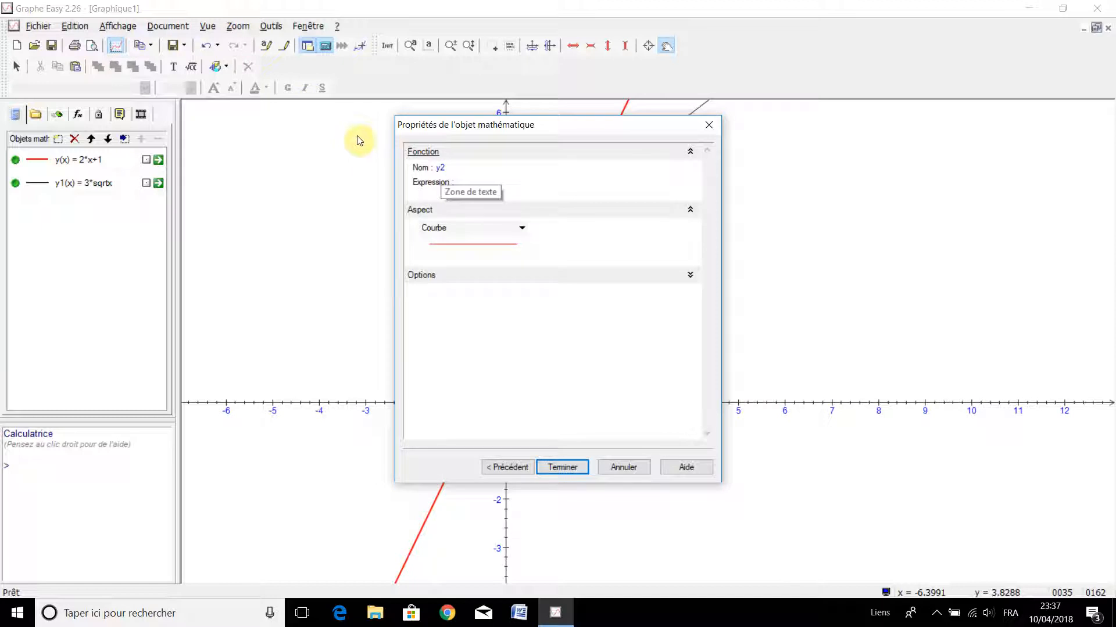
{"action": "left_click", "coordinate": [373, 145]}
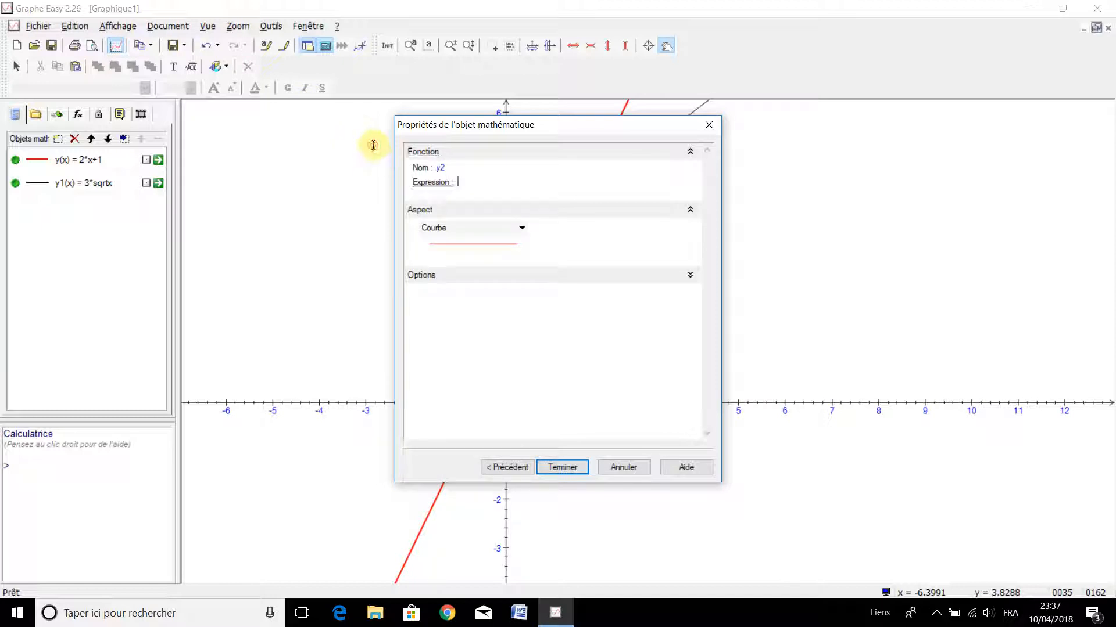
{"action": "type", "text": "cos"}
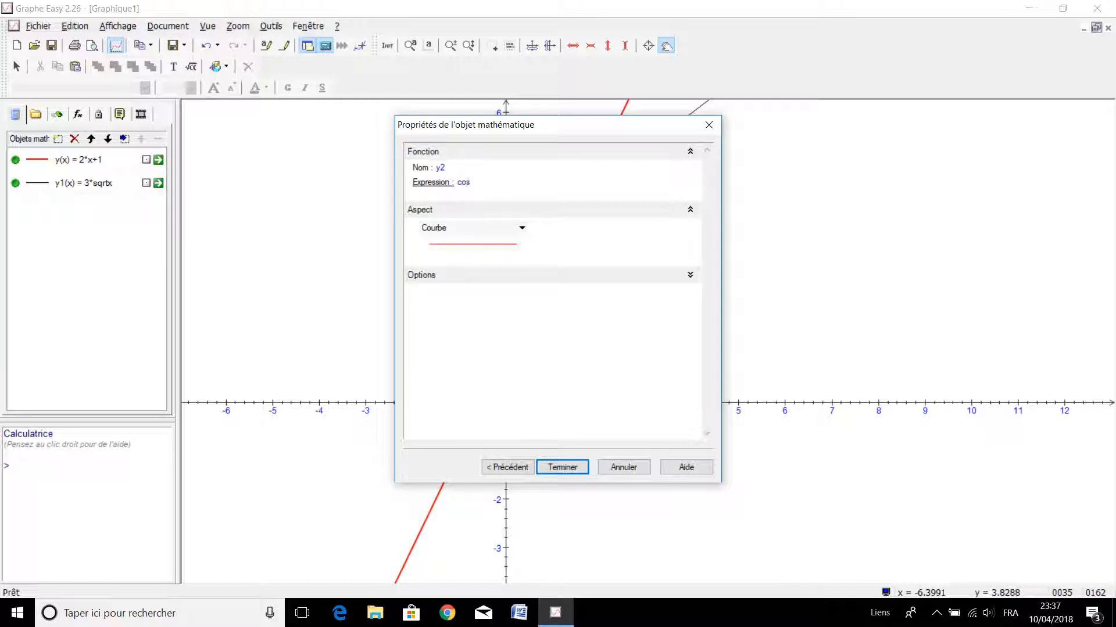
{"action": "type", "text": "(x+1"}
{"action": "key", "text": "Tab"}
Set the colour of the y2 curve to green and finish creating it.
{"action": "left_click", "coordinate": [487, 229]}
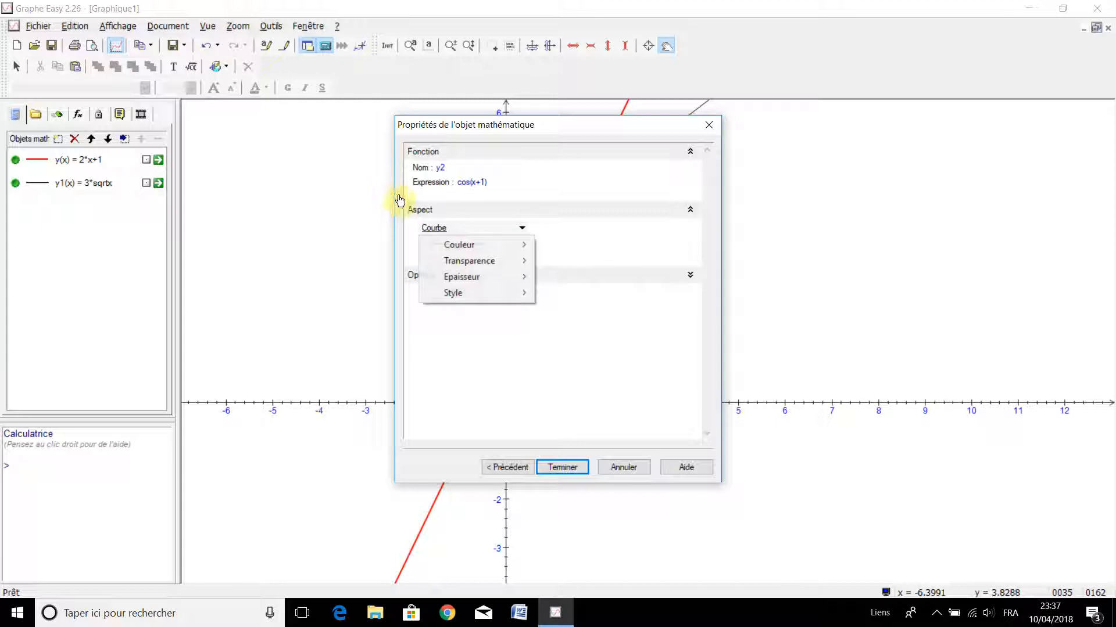
{"action": "left_click", "coordinate": [500, 245]}
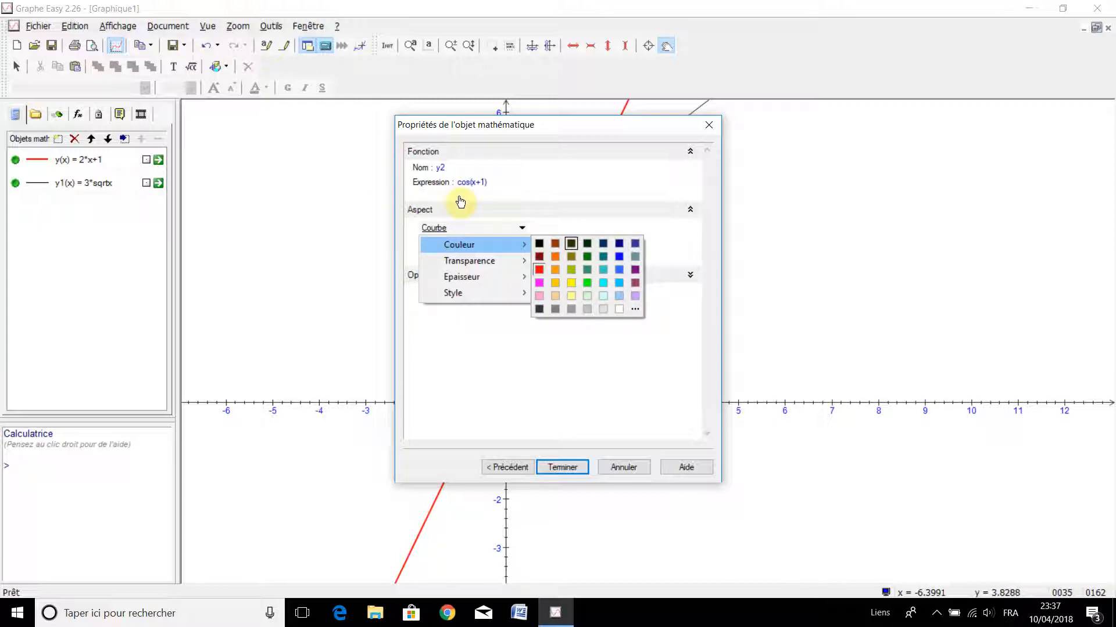
{"action": "left_click", "coordinate": [586, 256]}
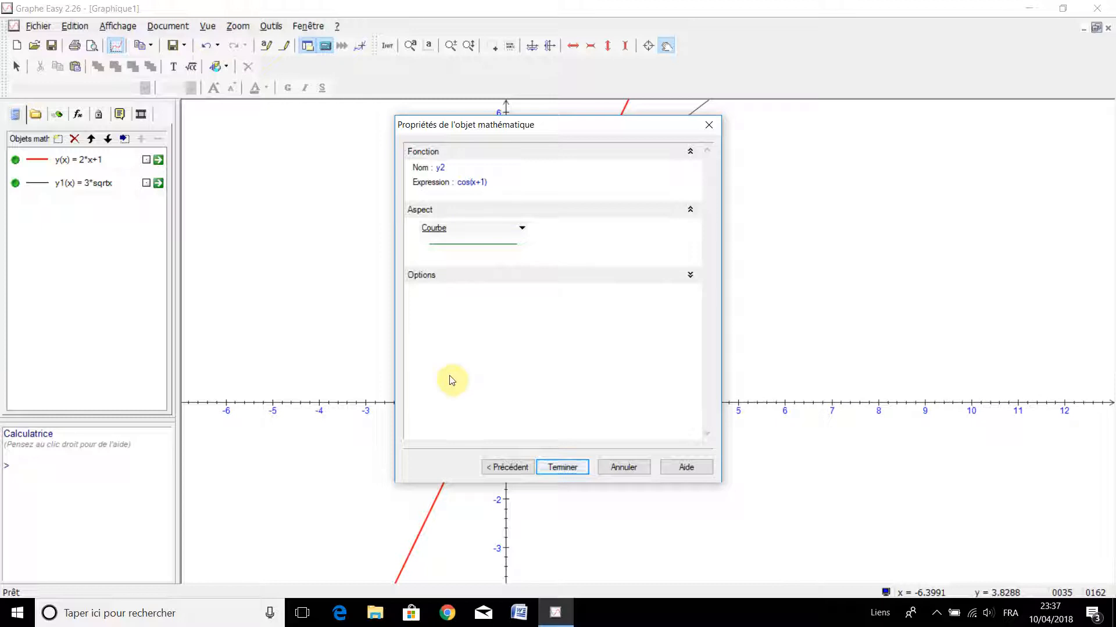
{"action": "key", "text": "Return"}
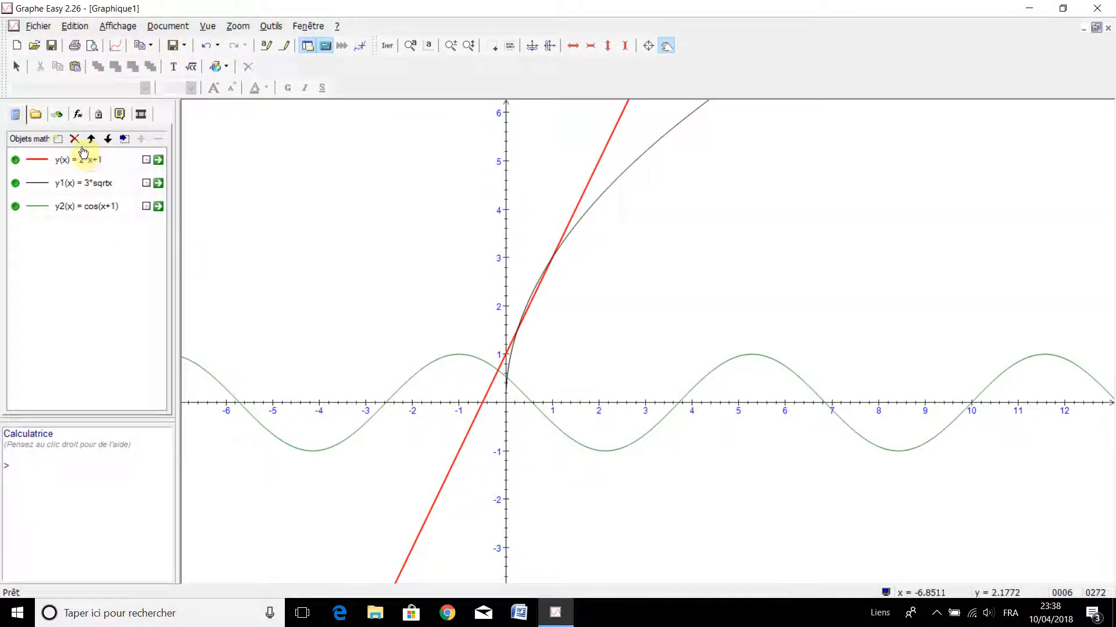
Examine the curve, left discontinuity and right discontinuity appearance options of the 2*x+1 curve.
{"action": "left_click", "coordinate": [130, 128]}
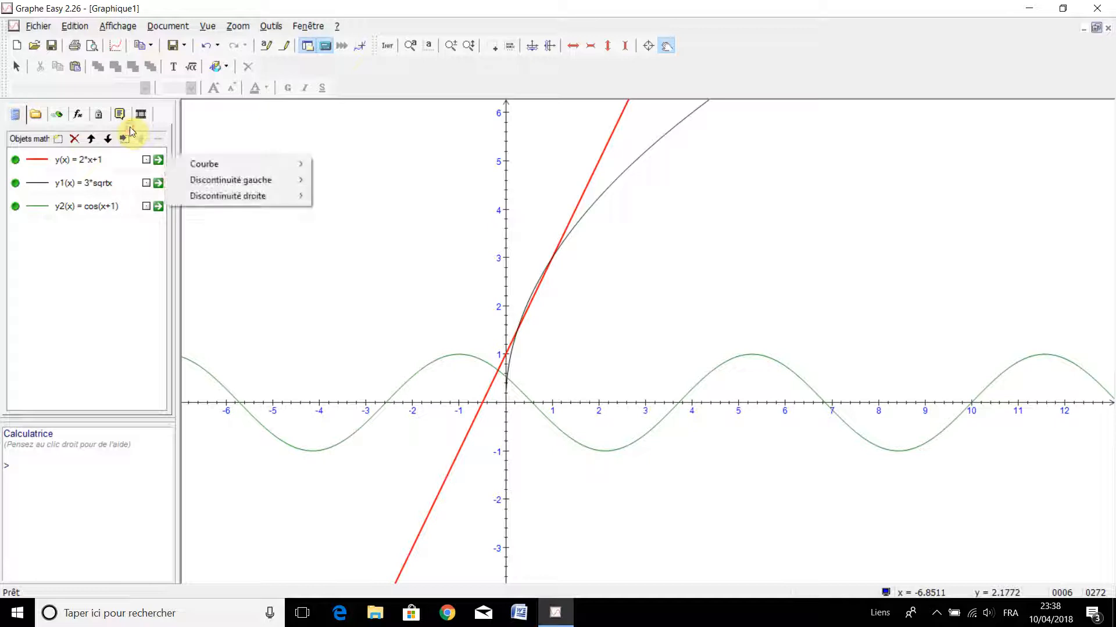
{"action": "left_click", "coordinate": [92, 125]}
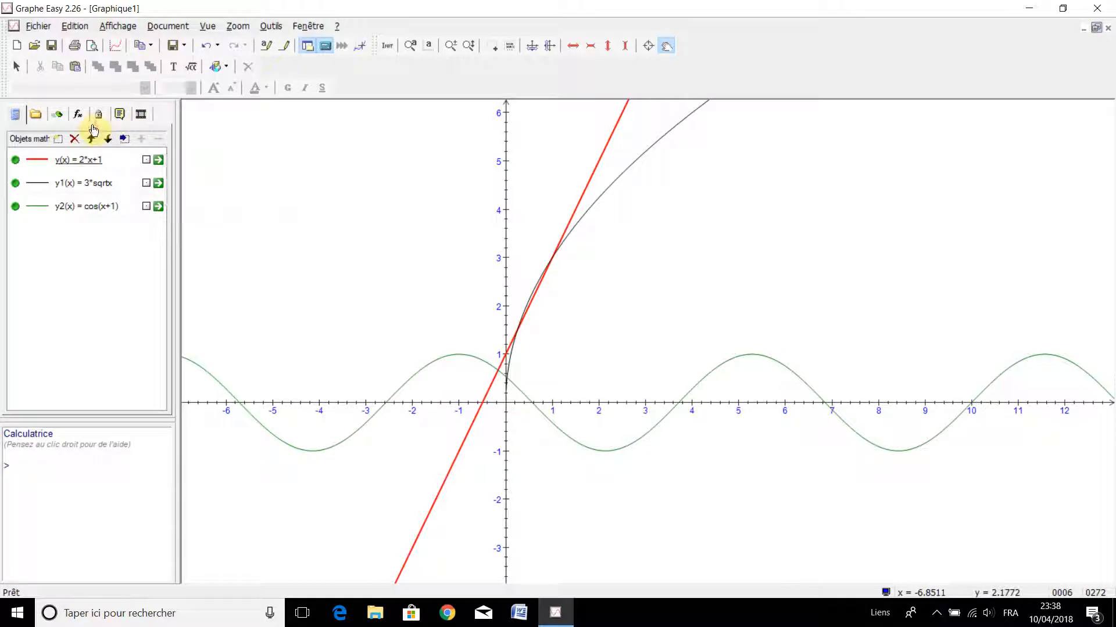
{"action": "left_click", "coordinate": [126, 131]}
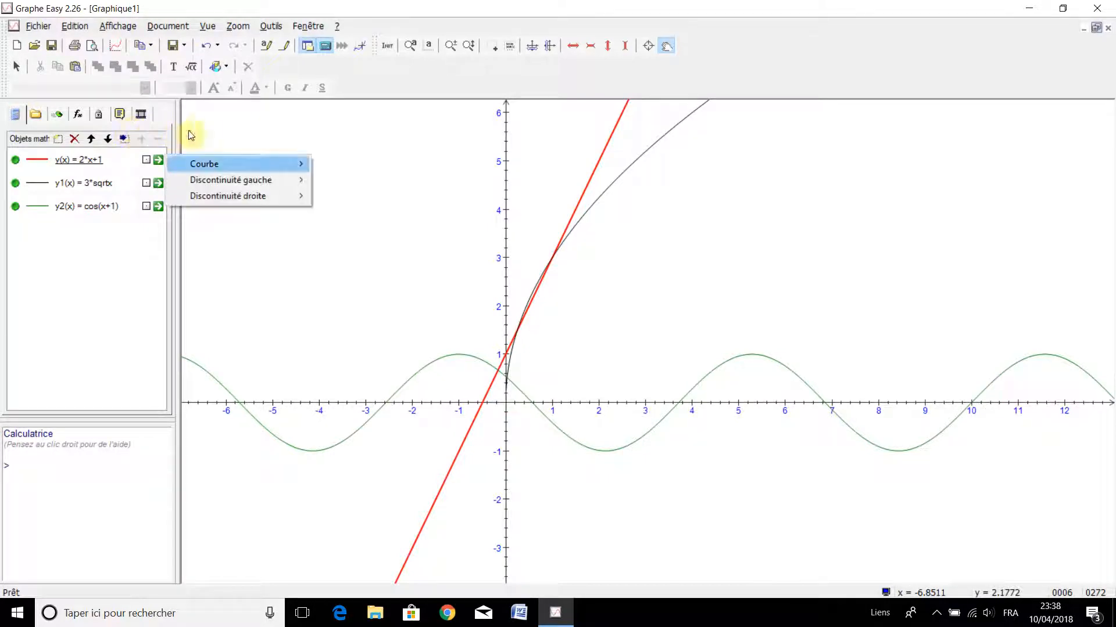
{"action": "key", "text": "Right"}
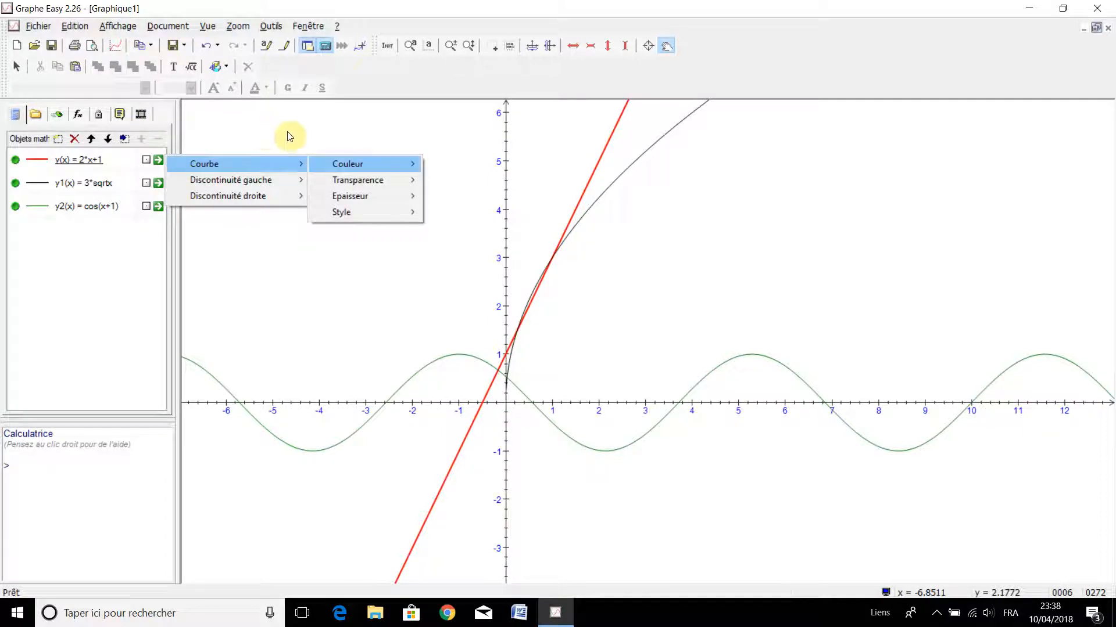
{"action": "key", "text": "Down"}
{"action": "key", "text": "Down"}
{"action": "key", "text": "Down"}
{"action": "key", "text": "Down"}
{"action": "key", "text": "Down"}
{"action": "key", "text": "Down"}
{"action": "key", "text": "Down"}
{"action": "key", "text": "Down"}
{"action": "key", "text": "Down"}
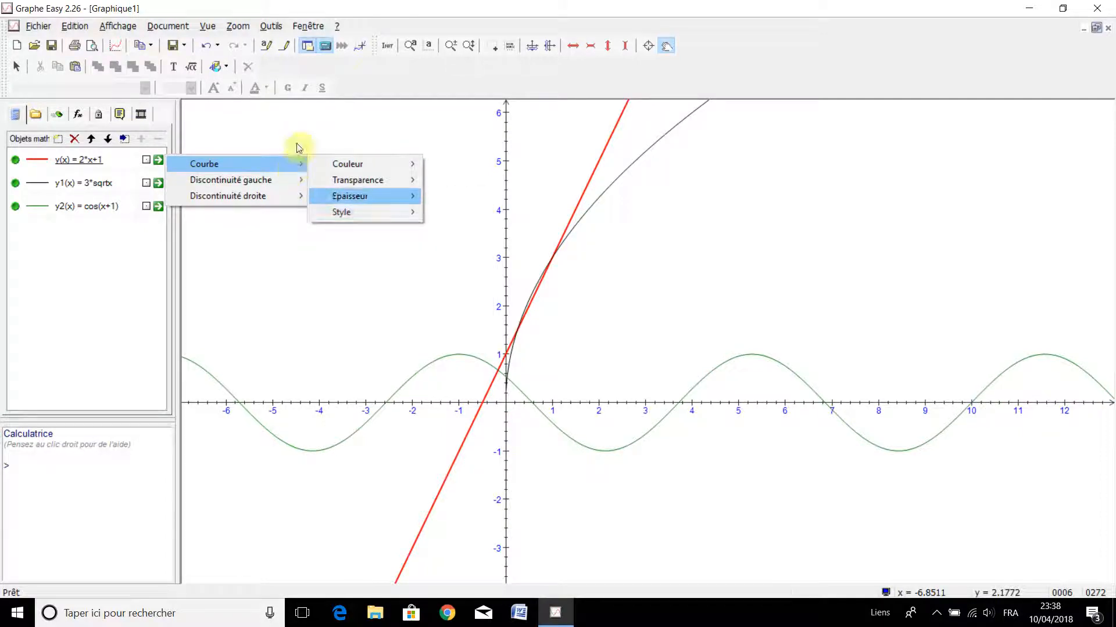
{"action": "key", "text": "Left"}
{"action": "key", "text": "Down"}
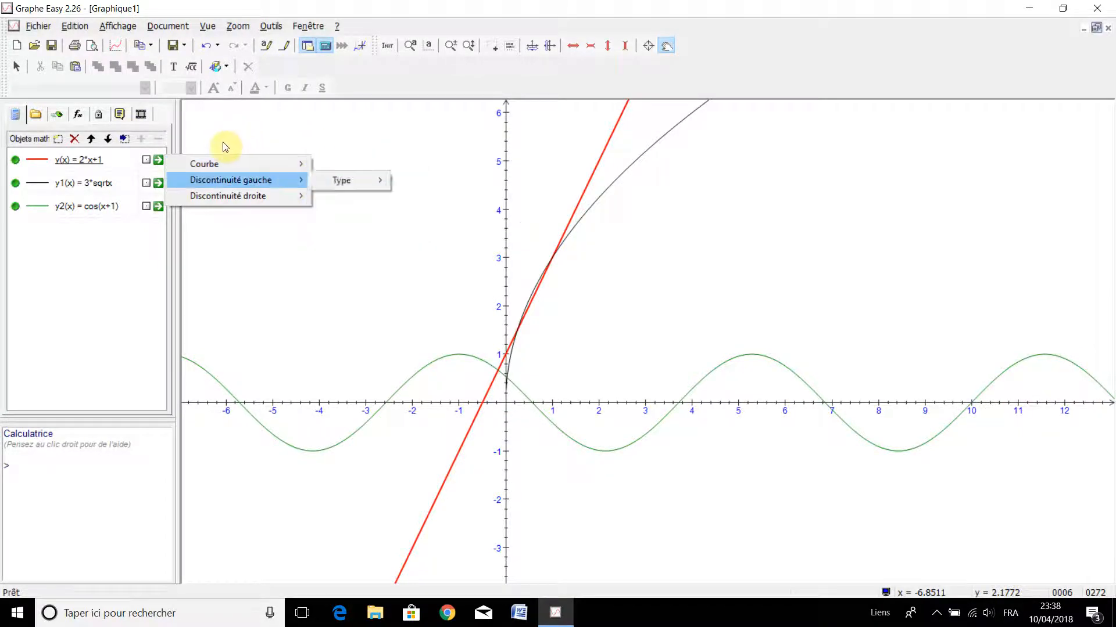
{"action": "key", "text": "Right"}
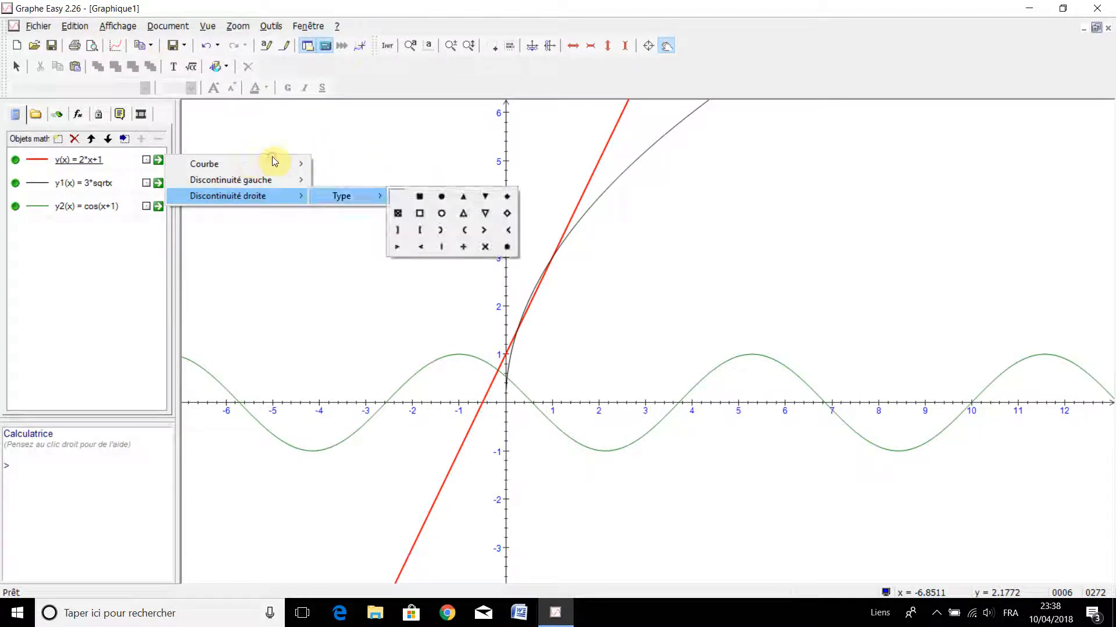
{"action": "left_click", "coordinate": [224, 201]}
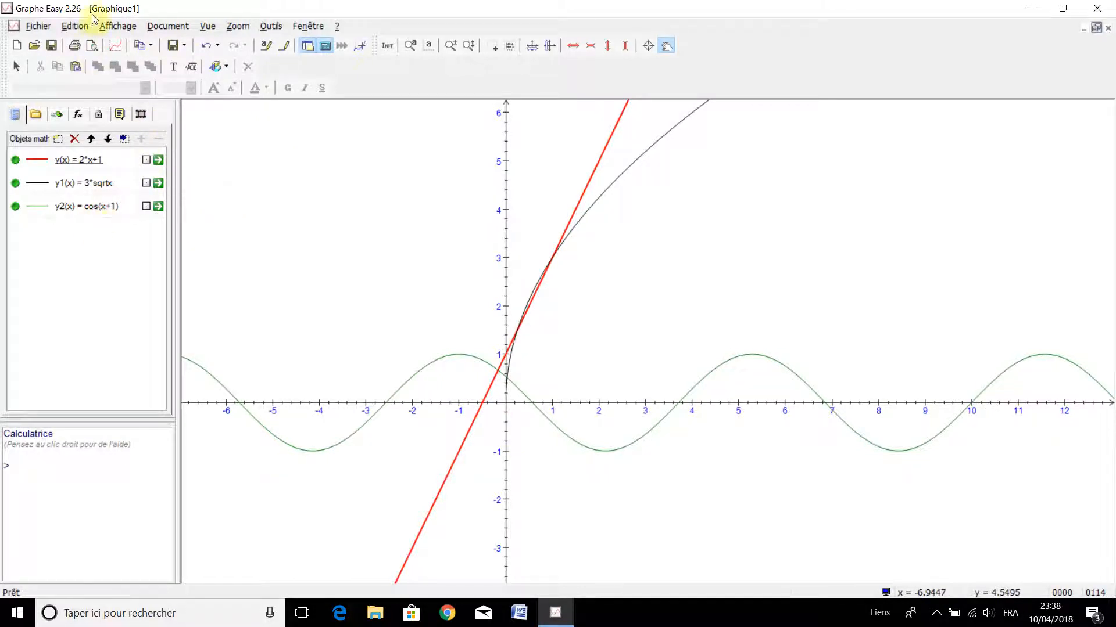
{"action": "left_click", "coordinate": [127, 18]}
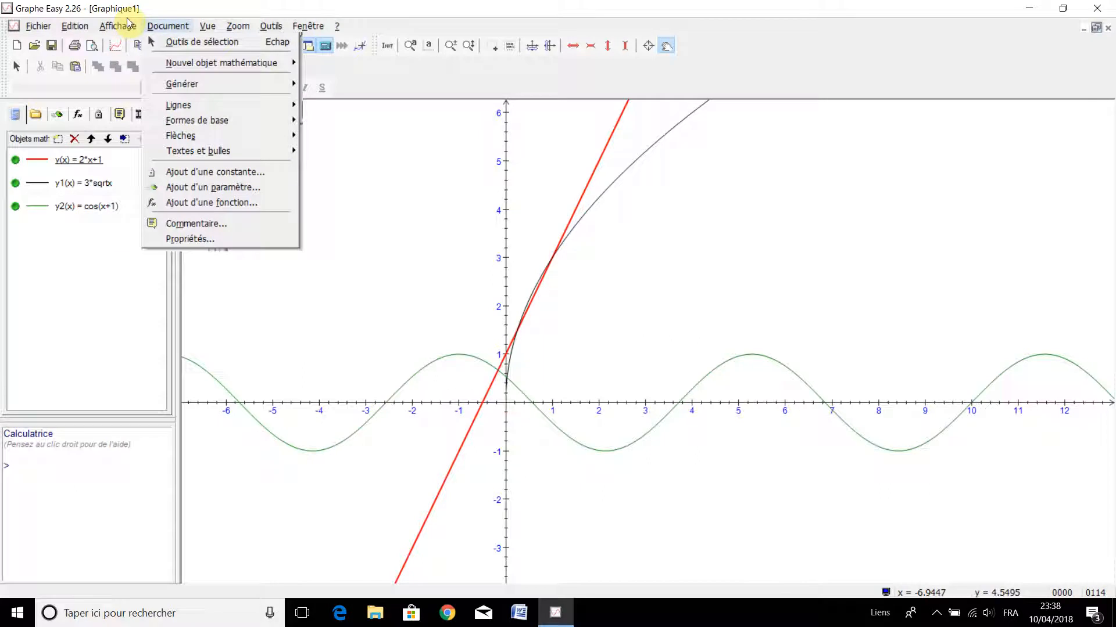
{"action": "mouse_move", "coordinate": [168, 104]}
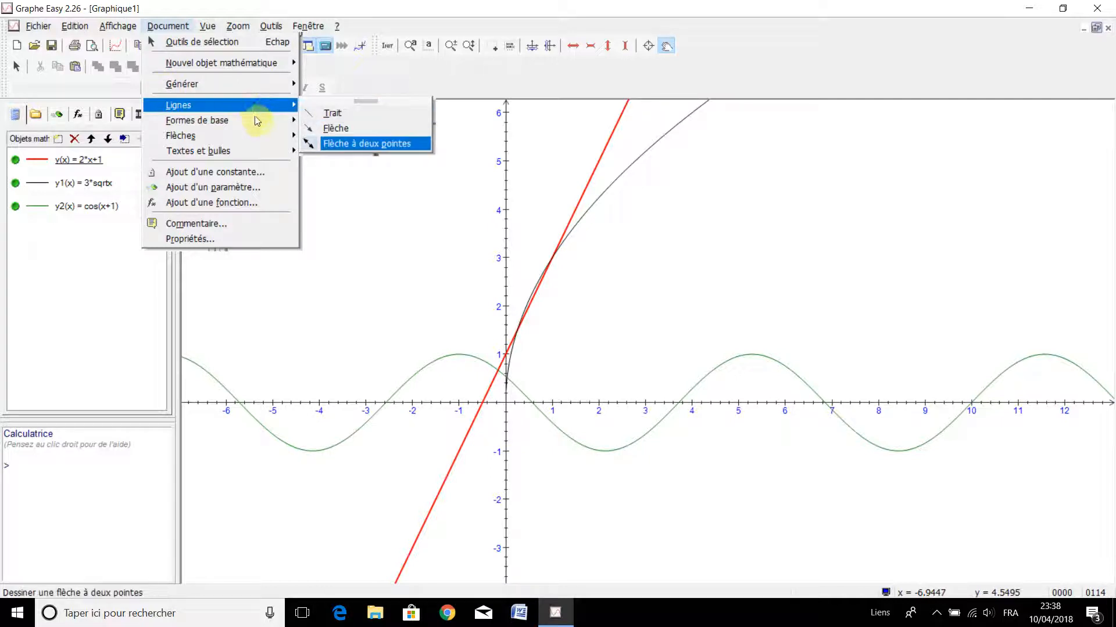
{"action": "mouse_move", "coordinate": [210, 120]}
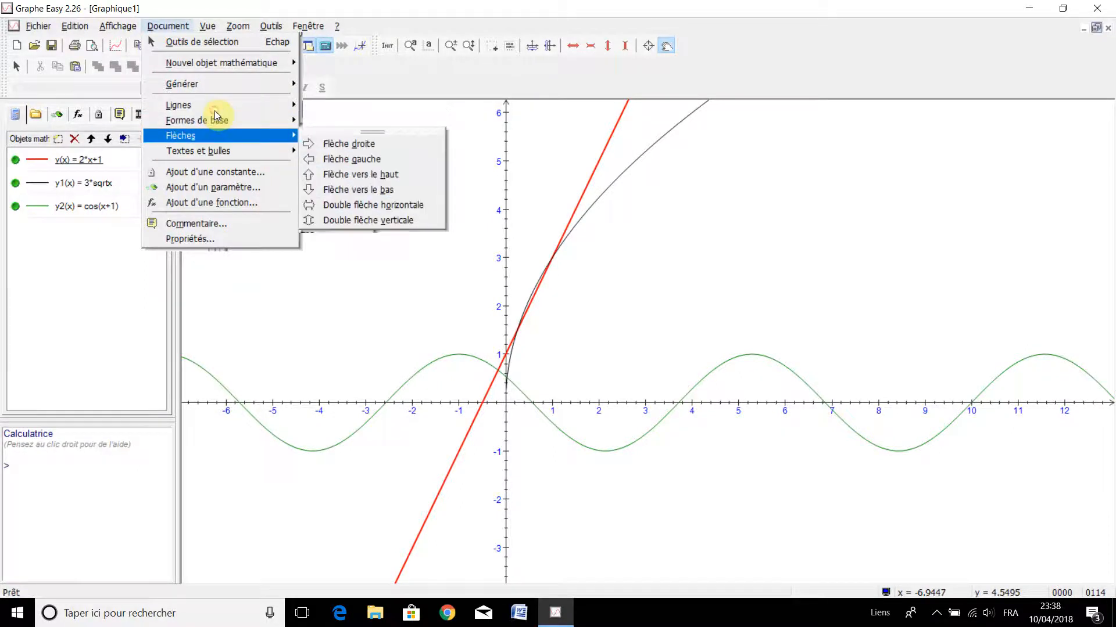
{"action": "mouse_move", "coordinate": [215, 151]}
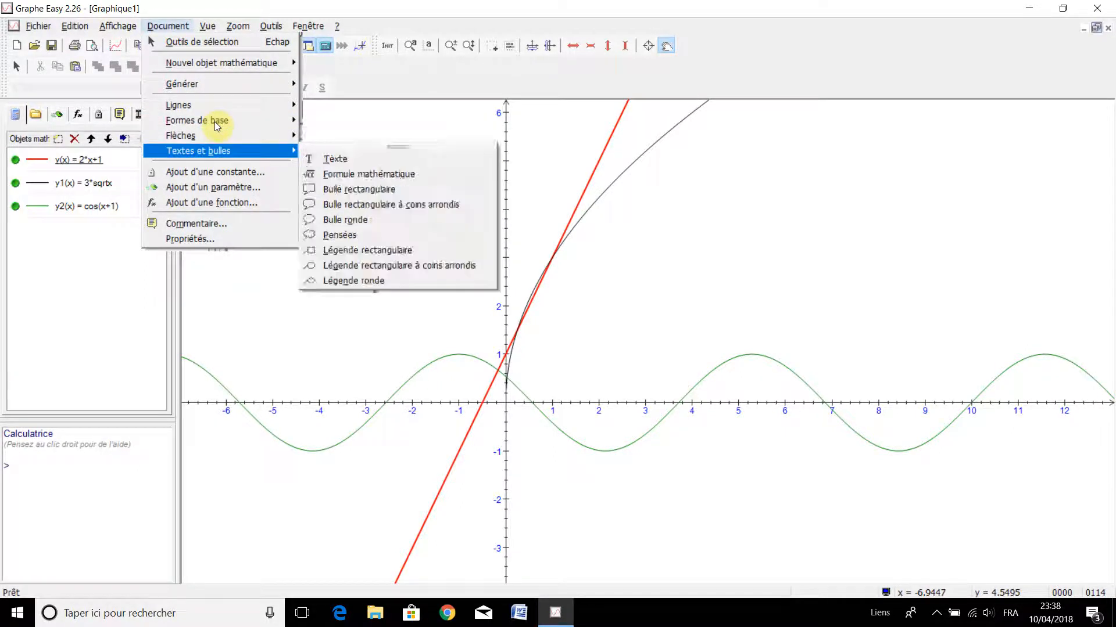
{"action": "key", "text": "Right"}
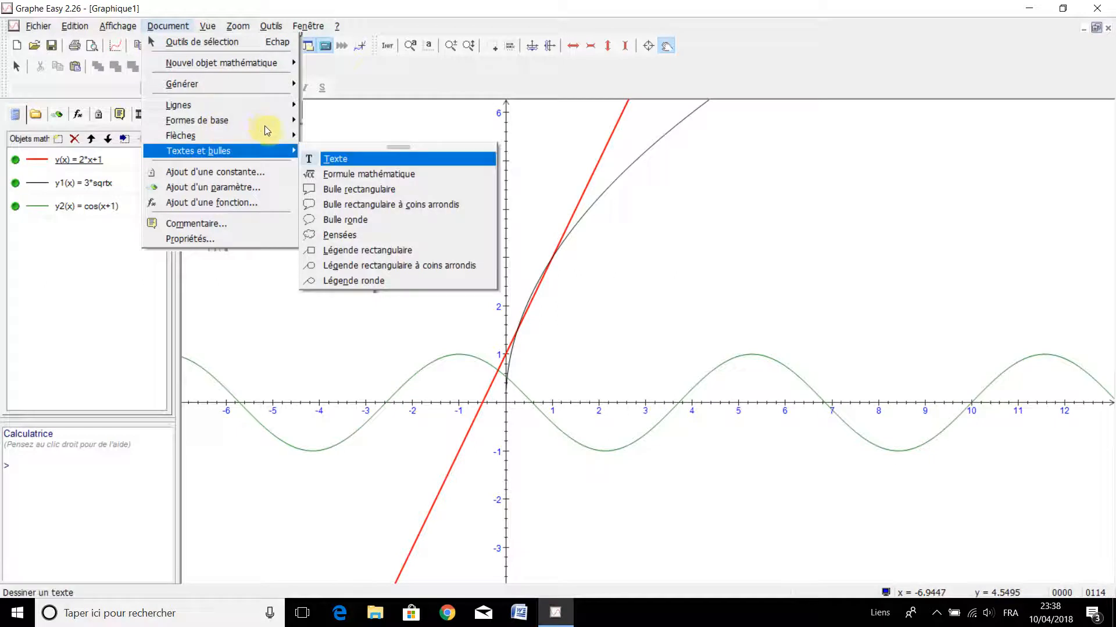
{"action": "key", "text": "Down"}
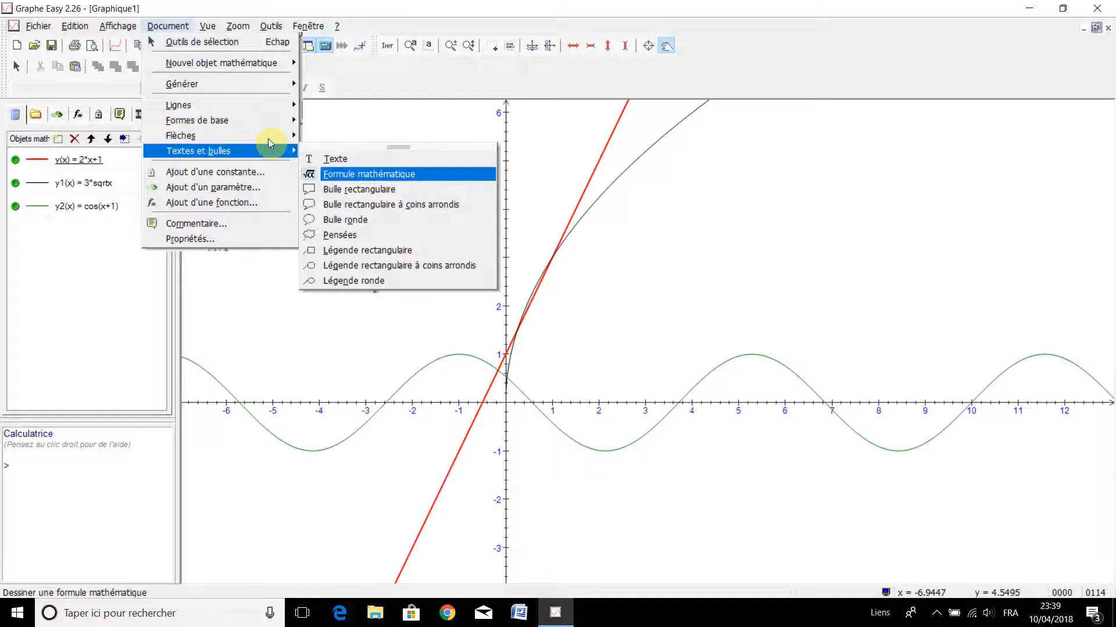
{"action": "key", "text": "Return"}
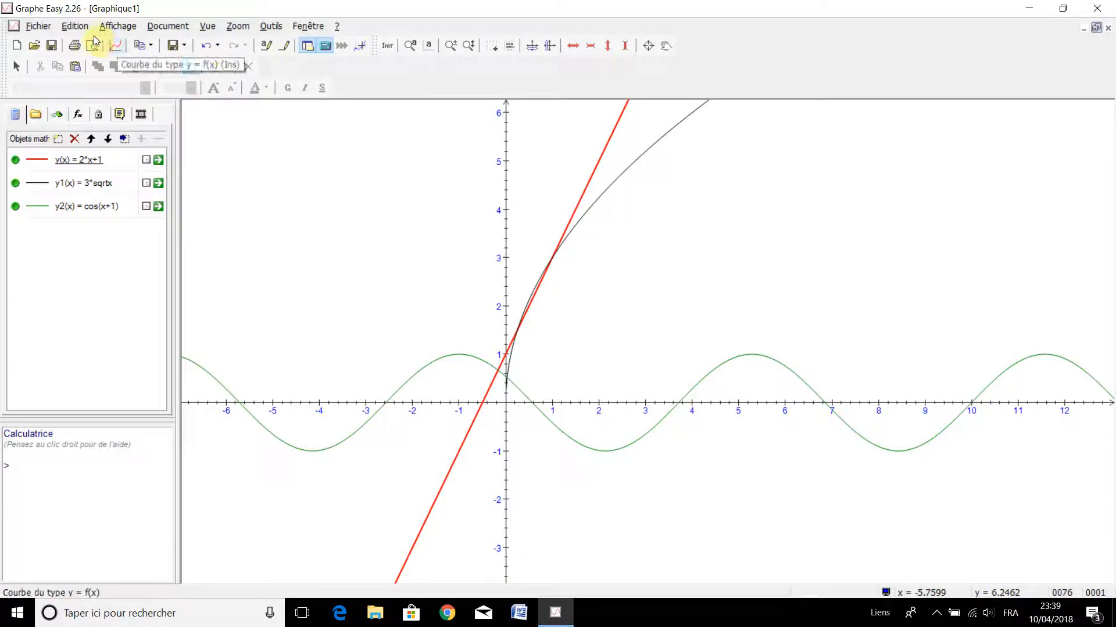
{"action": "left_click", "coordinate": [153, 25]}
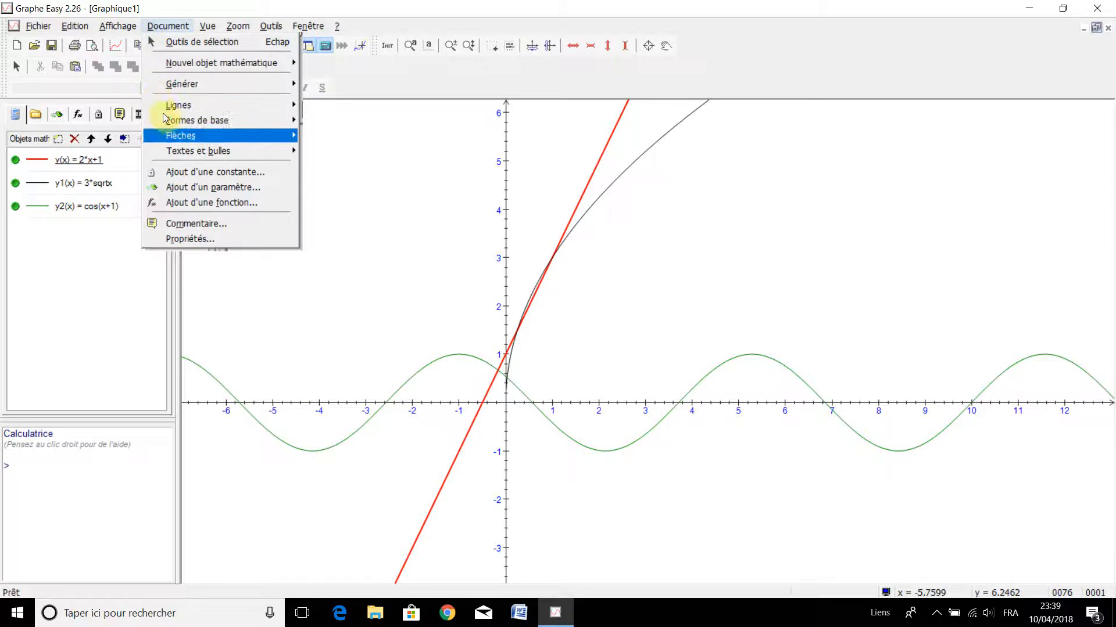
{"action": "left_click", "coordinate": [268, 138]}
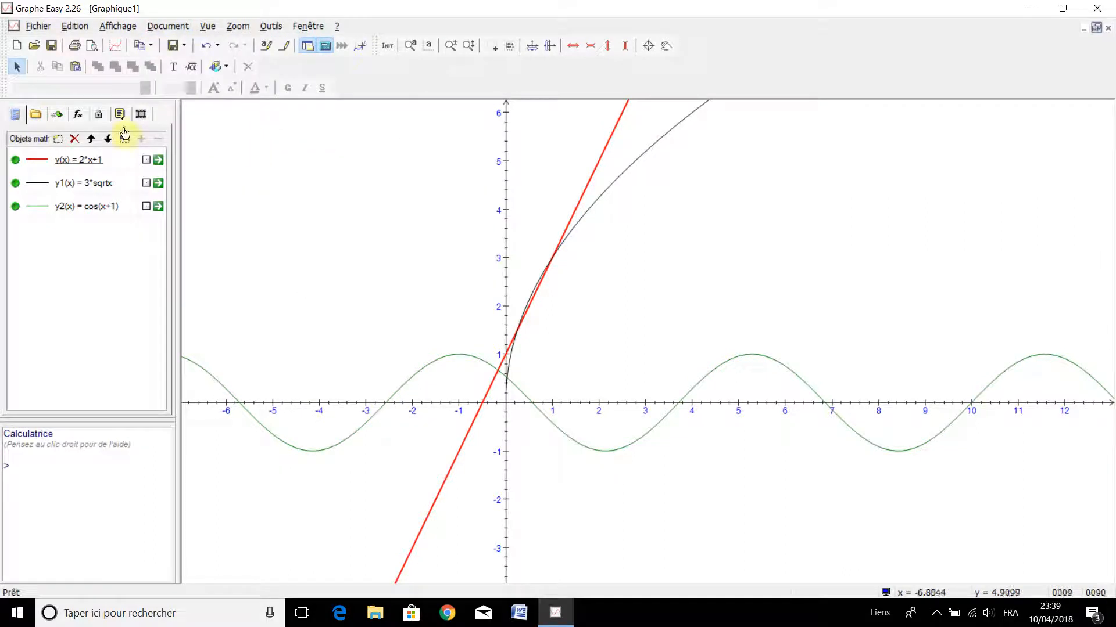
{"action": "left_click", "coordinate": [78, 123]}
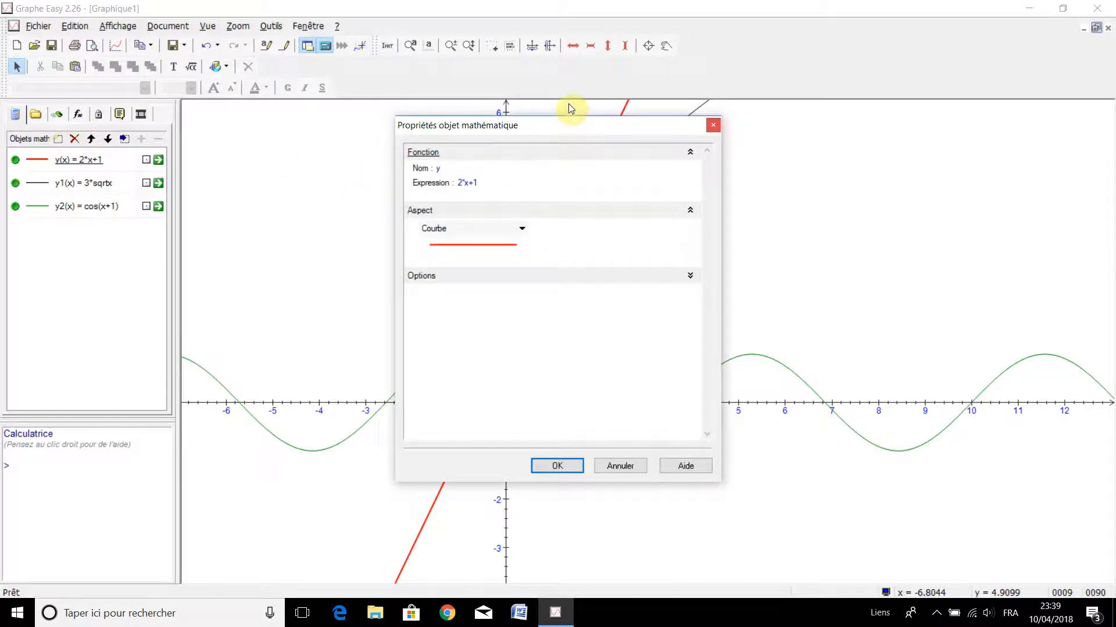
{"action": "key", "text": "Escape"}
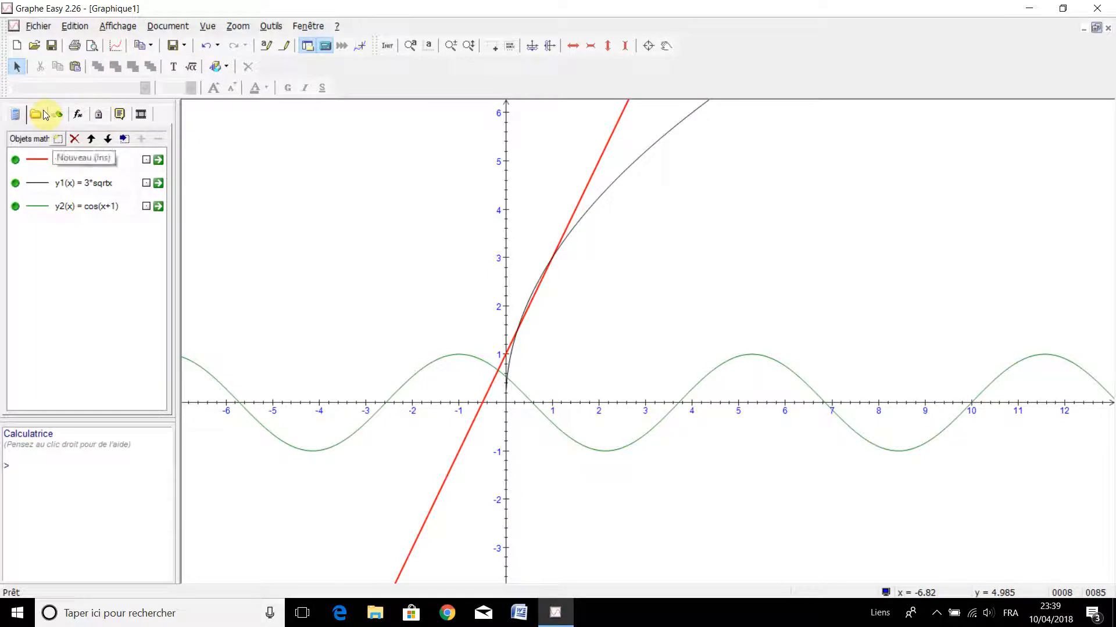
{"action": "left_click", "coordinate": [124, 138]}
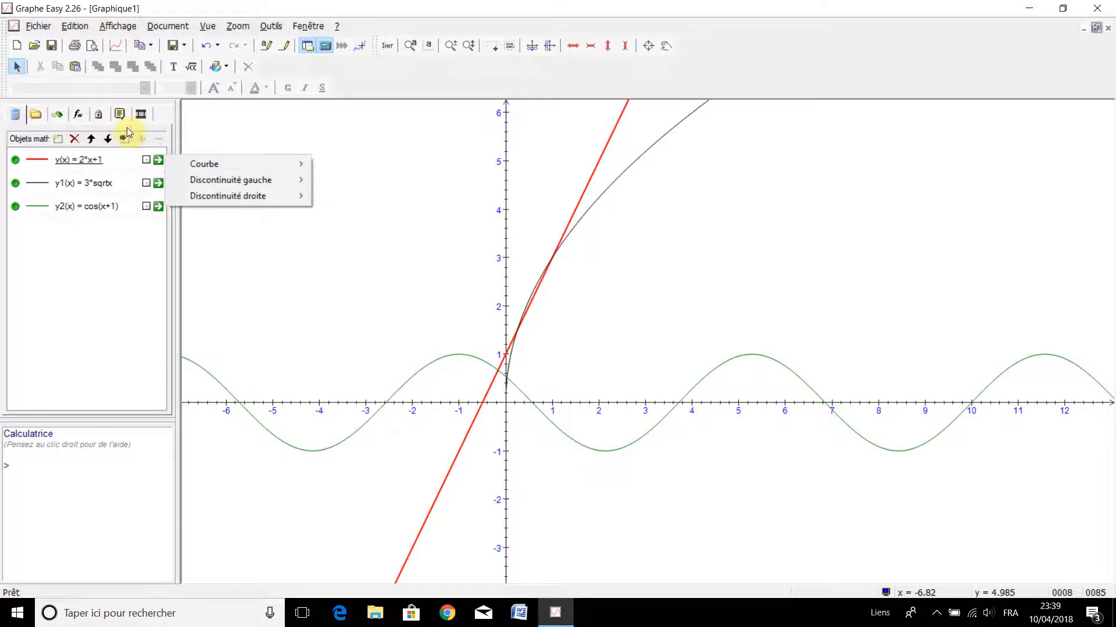
{"action": "left_click", "coordinate": [121, 129]}
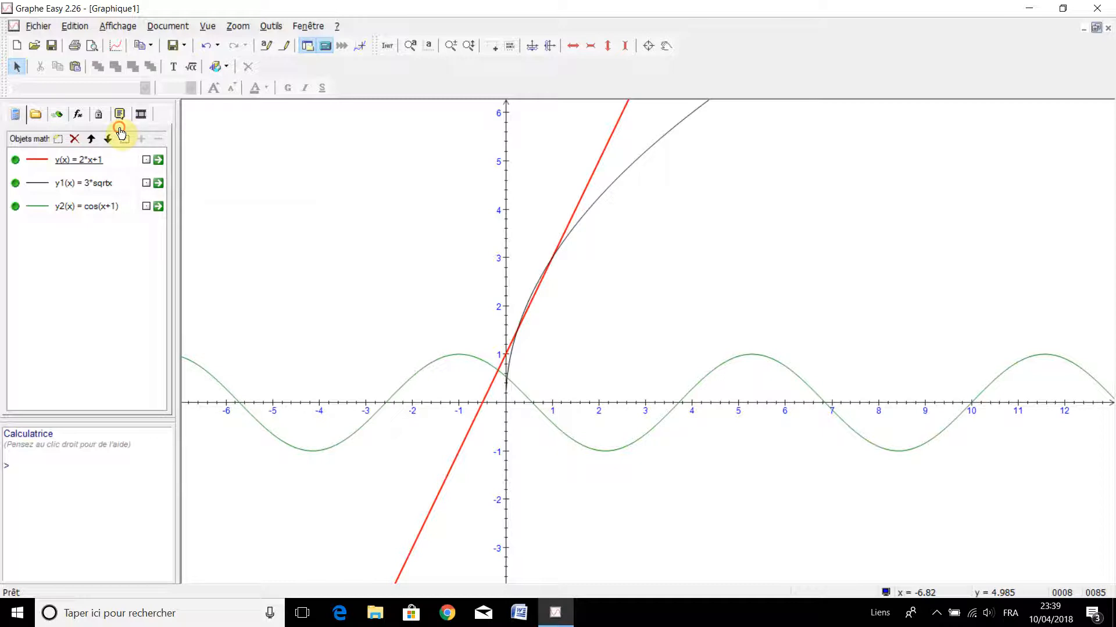
Add the mathematical formula y=2x+1 as a label near the upper end of the red line and enlarge its frame.
{"action": "left_click", "coordinate": [142, 24]}
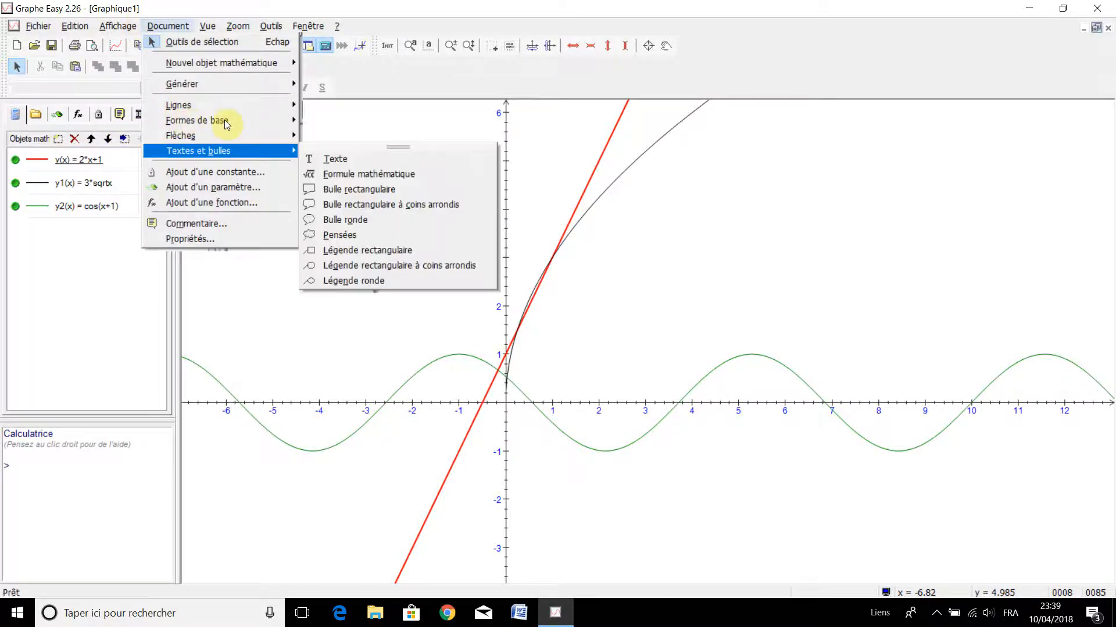
{"action": "left_click", "coordinate": [313, 174]}
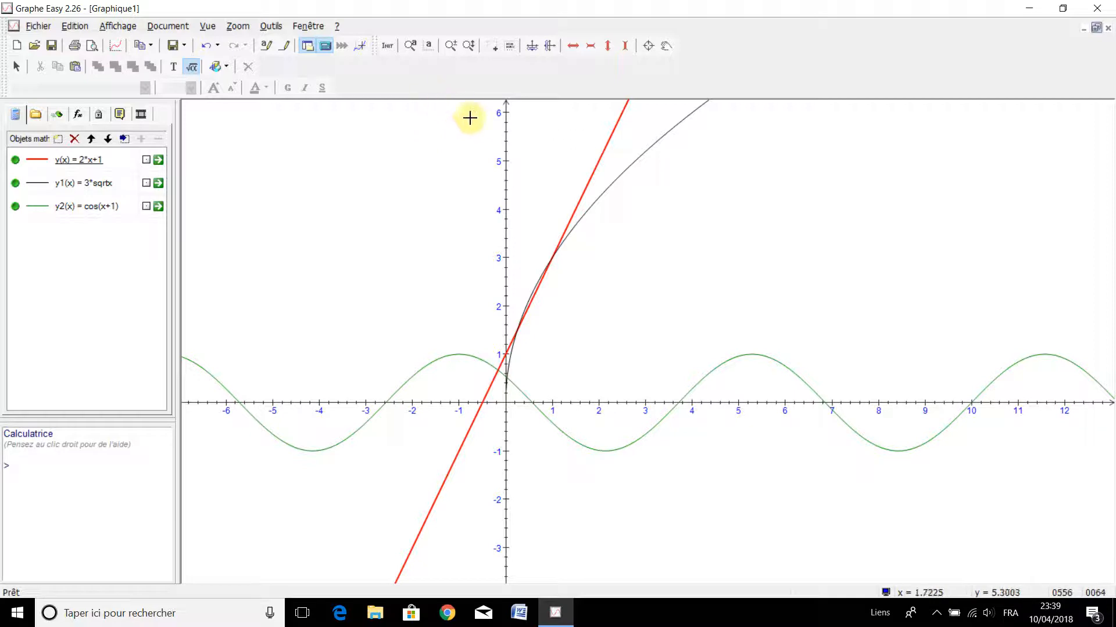
{"action": "left_click_drag", "start_coordinate": [544, 130], "coordinate": [618, 158]}
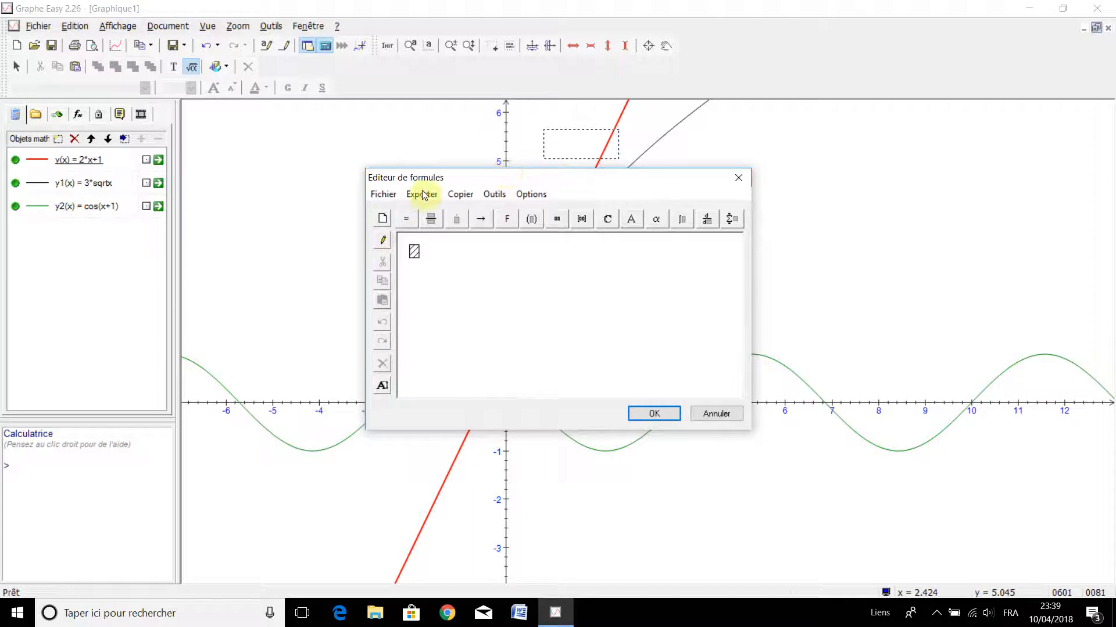
{"action": "left_click", "coordinate": [331, 207]}
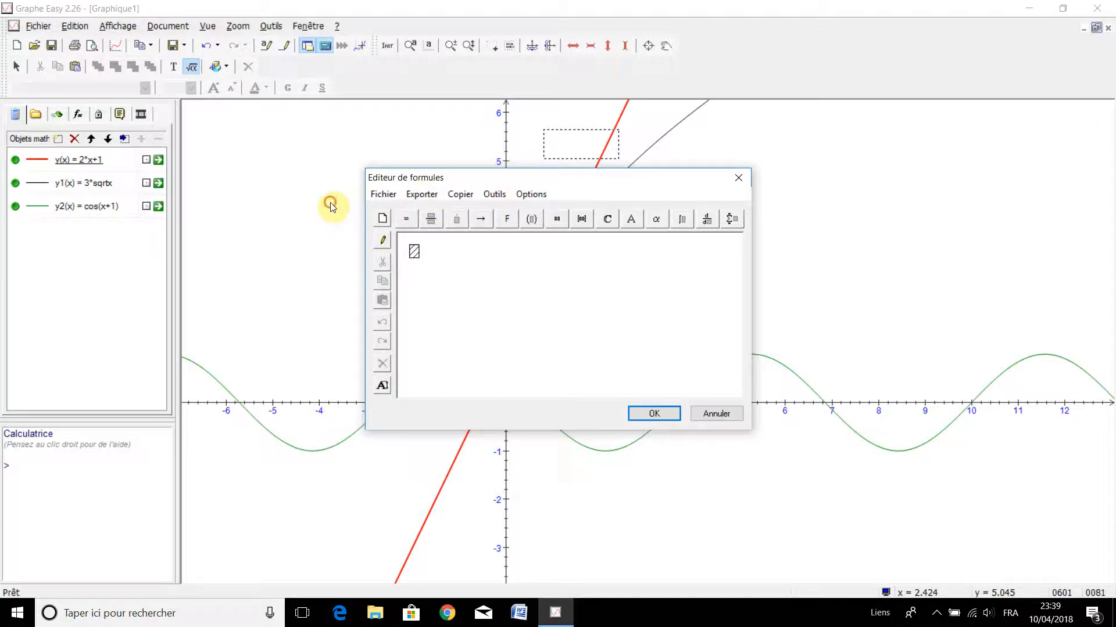
{"action": "type", "text": "y"}
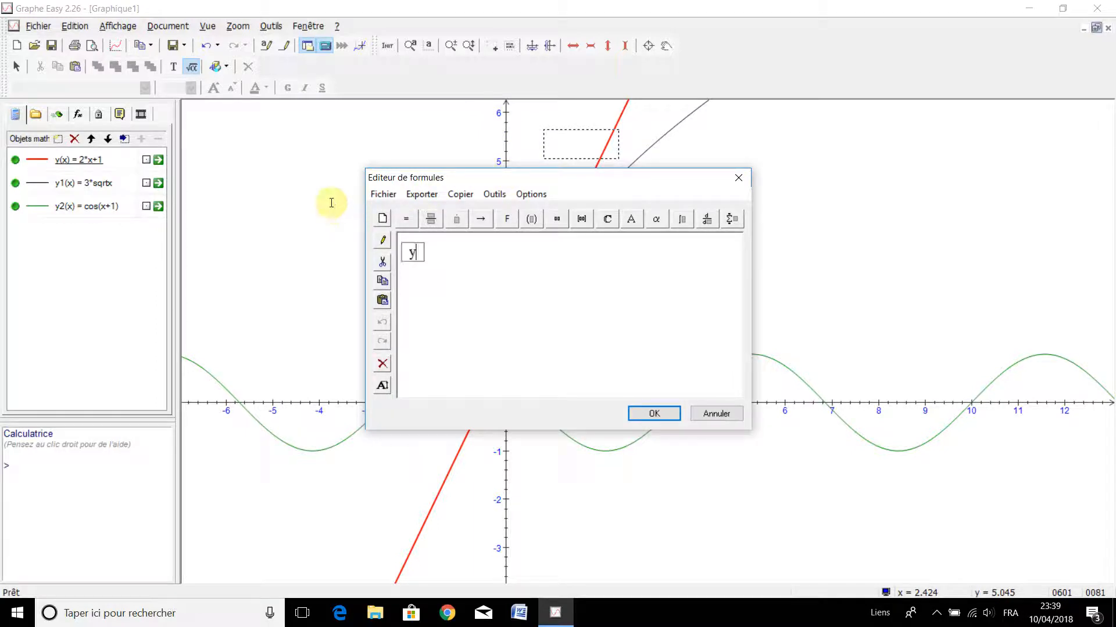
{"action": "type", "text": "=2x+1"}
{"action": "key", "text": "Return"}
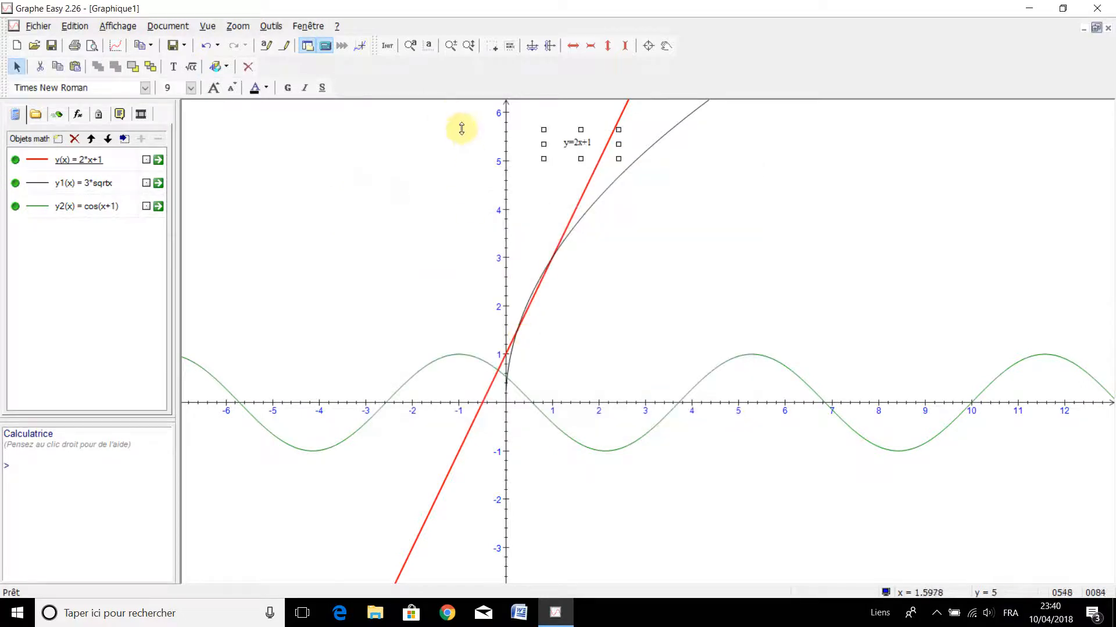
{"action": "left_click_drag", "start_coordinate": [435, 126], "coordinate": [470, 118]}
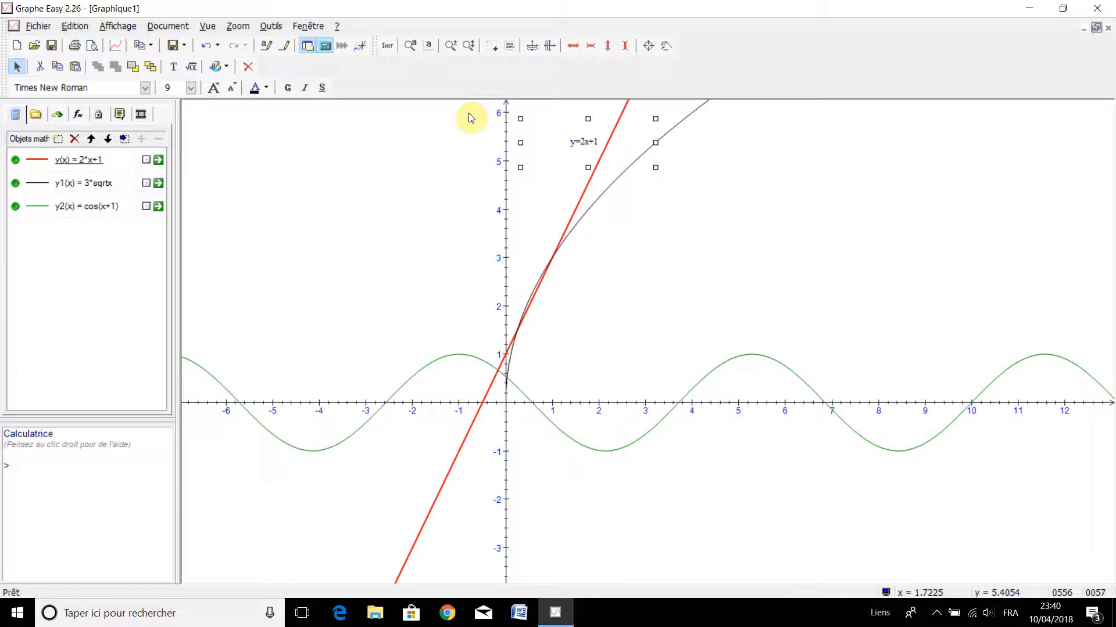
Reopen the y=2x+1 formula in the formula editor and examine its Standard functions, from Abs through Produit.
{"action": "double_click", "coordinate": [468, 112]}
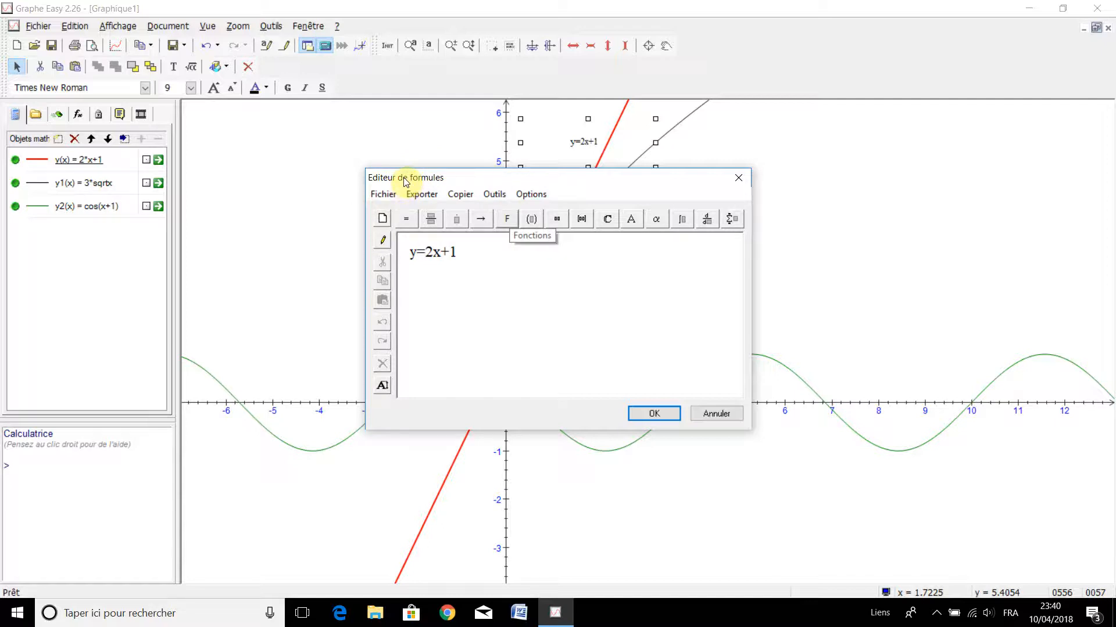
{"action": "left_click", "coordinate": [507, 219]}
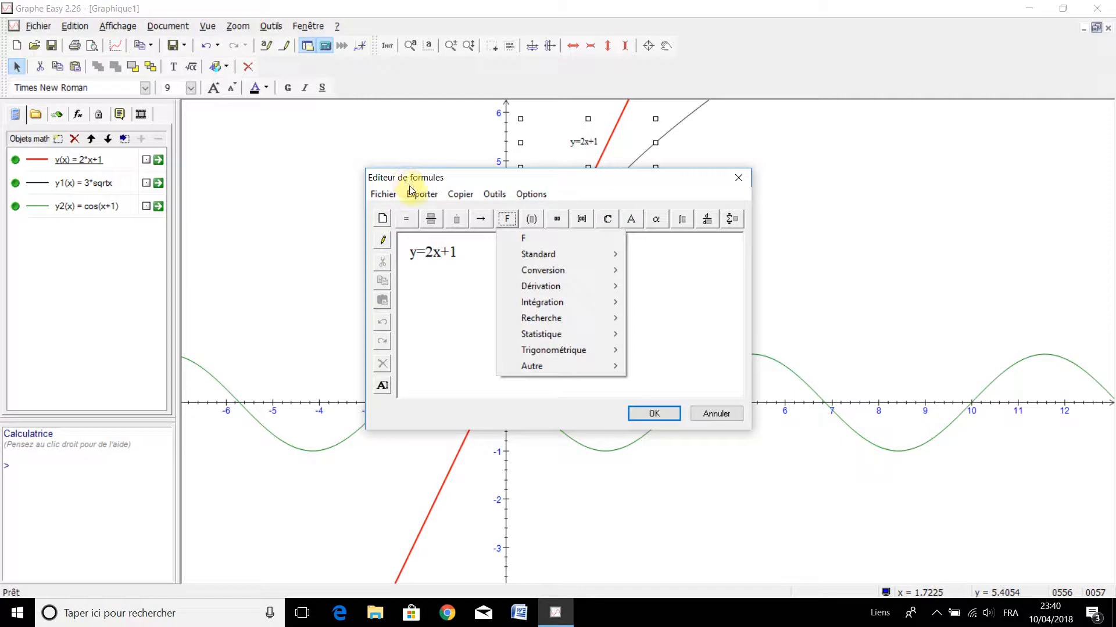
{"action": "key", "text": "Down"}
{"action": "key", "text": "Down"}
{"action": "key", "text": "Right"}
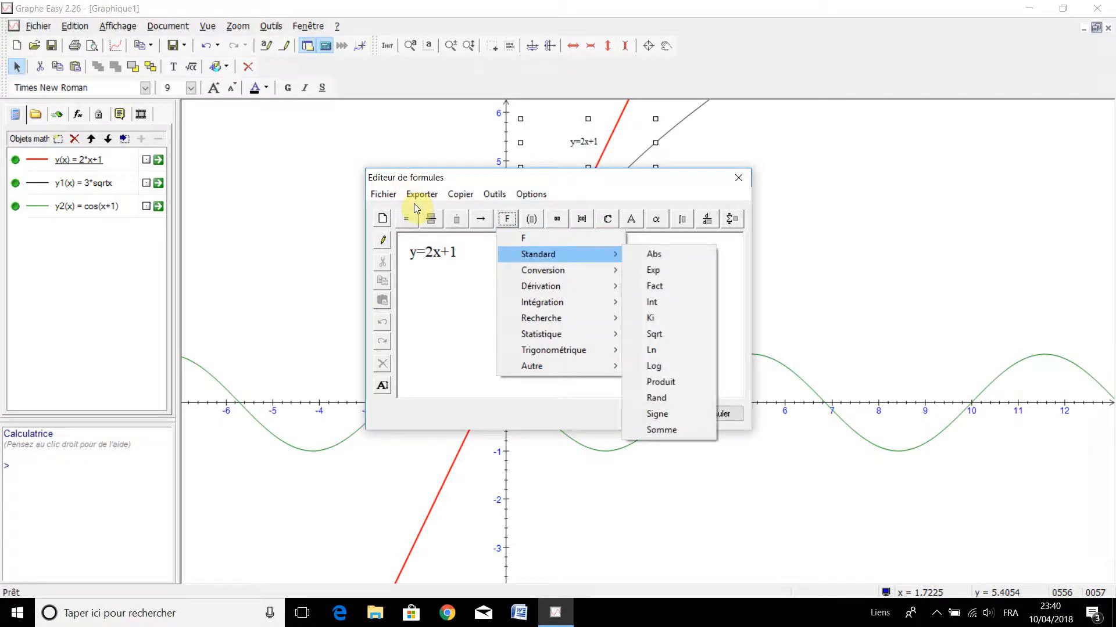
{"action": "key", "text": "Right"}
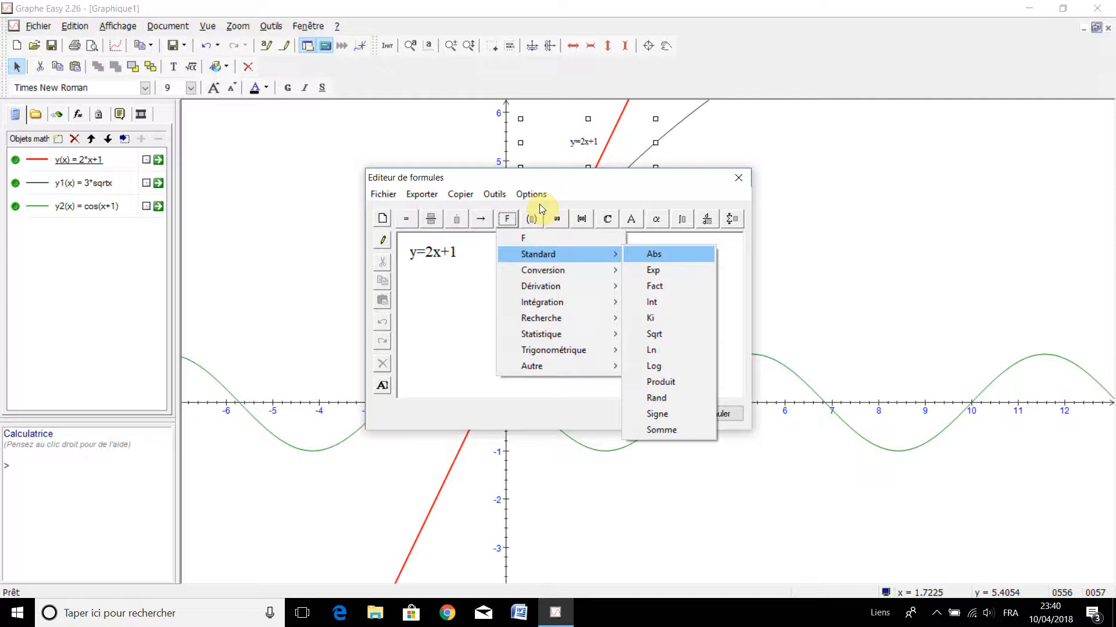
{"action": "key", "text": "Down"}
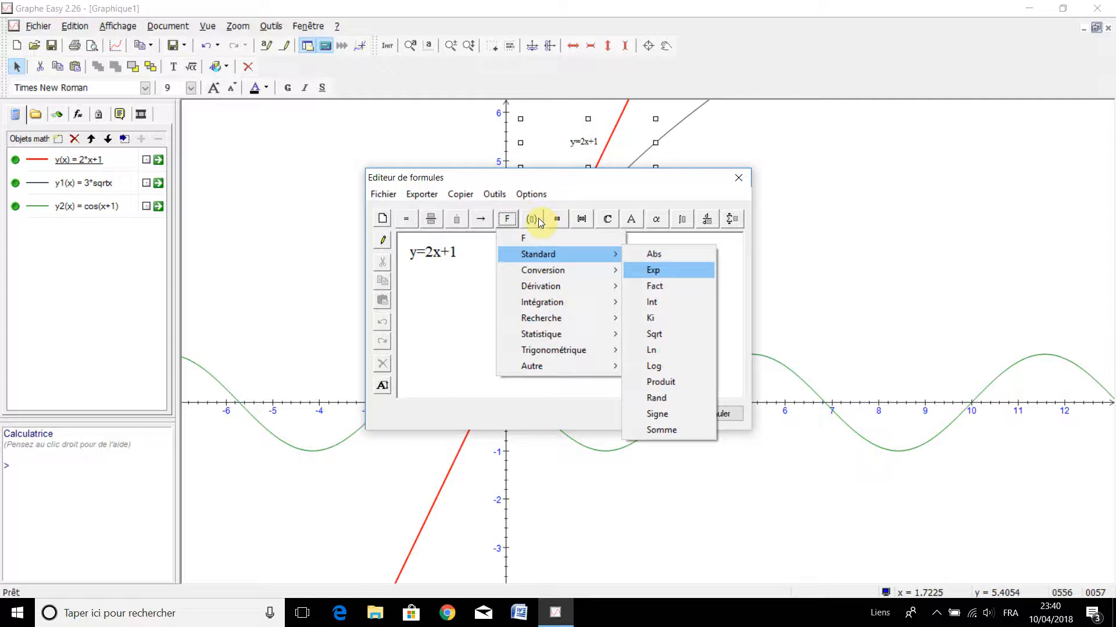
{"action": "key", "text": "Down"}
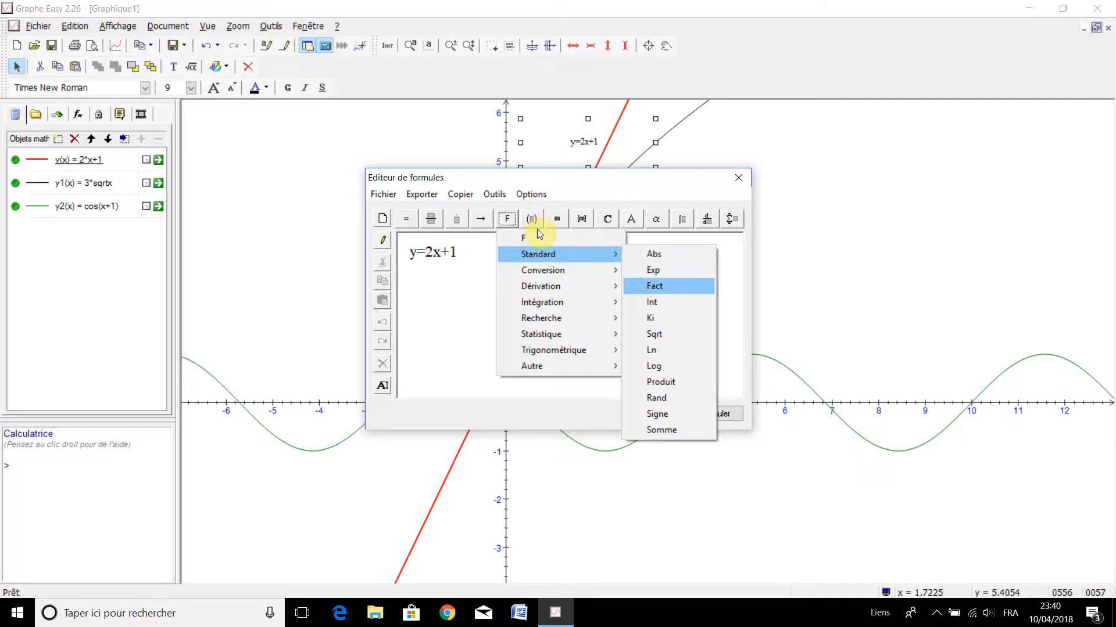
{"action": "key", "text": "Down"}
{"action": "key", "text": "Down"}
{"action": "key", "text": "Down"}
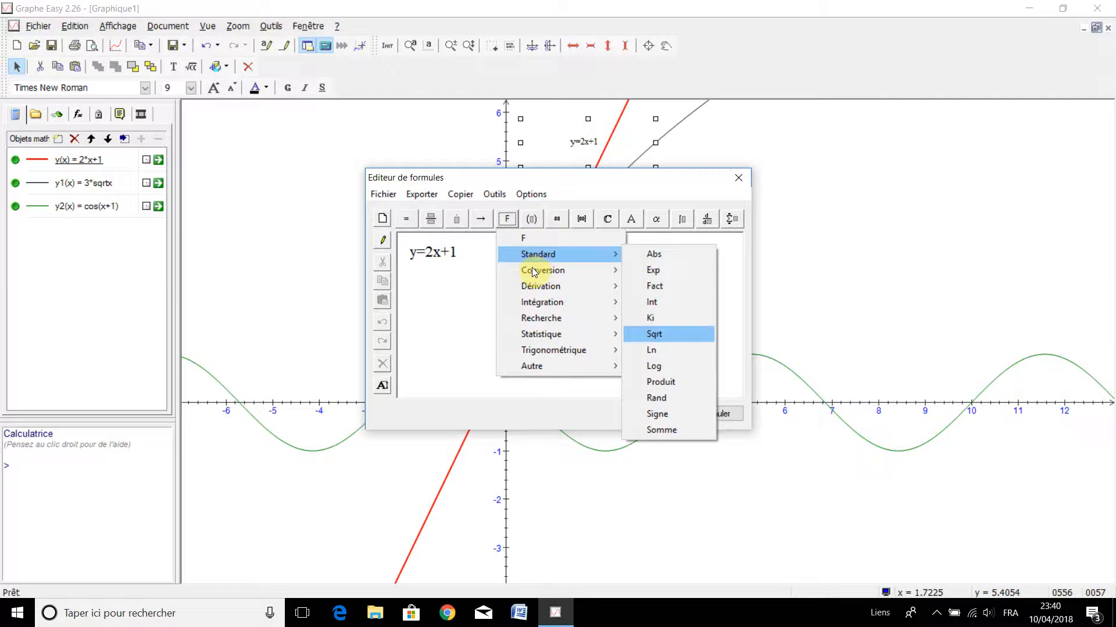
{"action": "key", "text": "Down"}
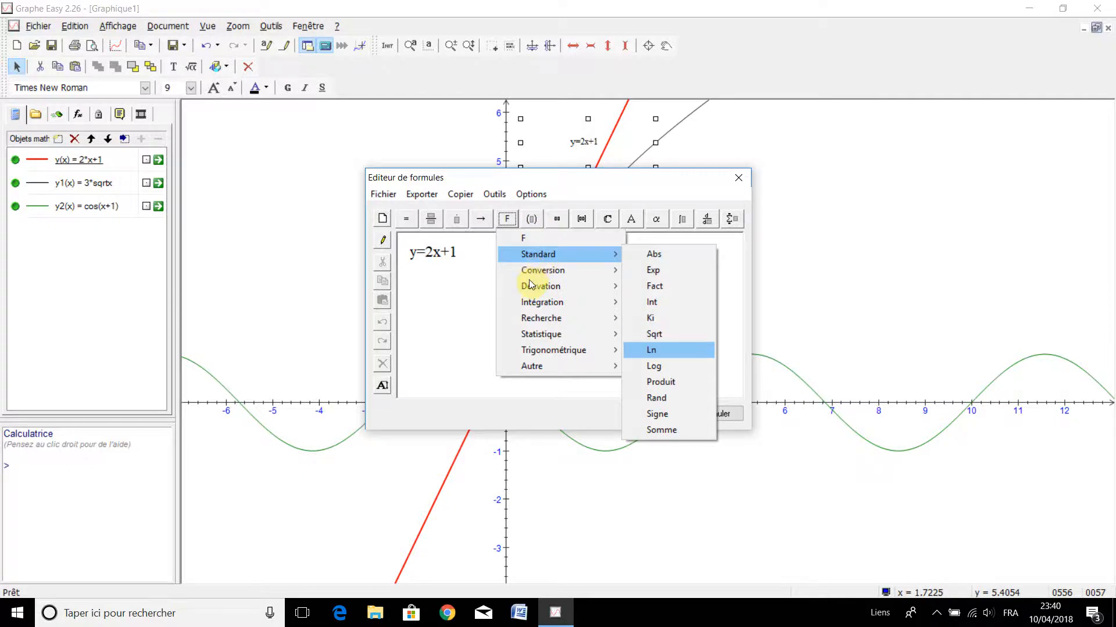
{"action": "key", "text": "Down"}
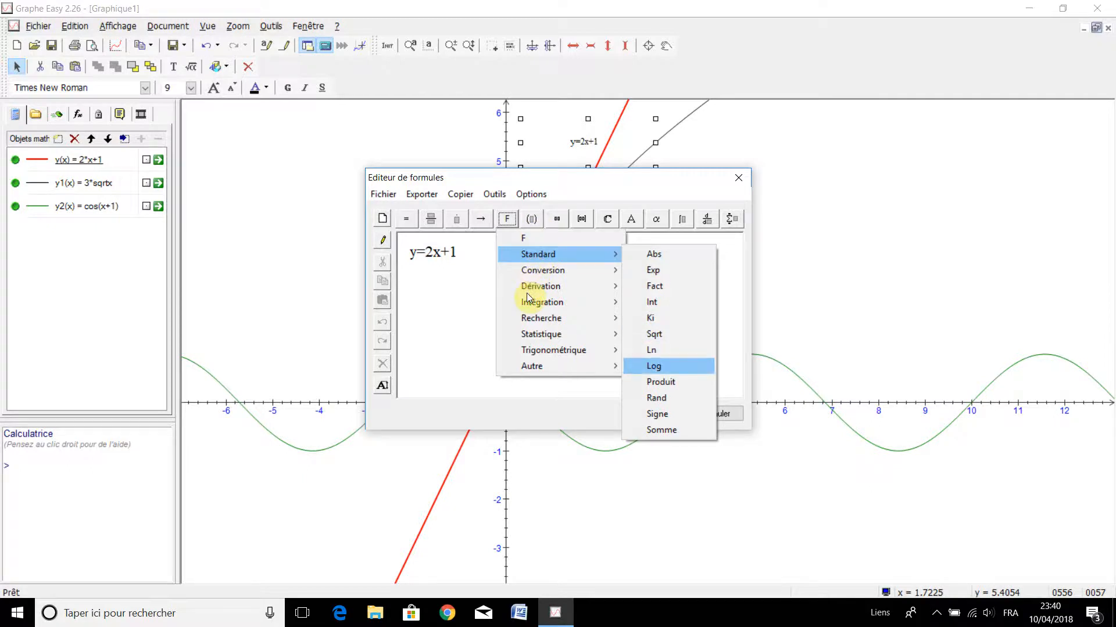
{"action": "key", "text": "Down"}
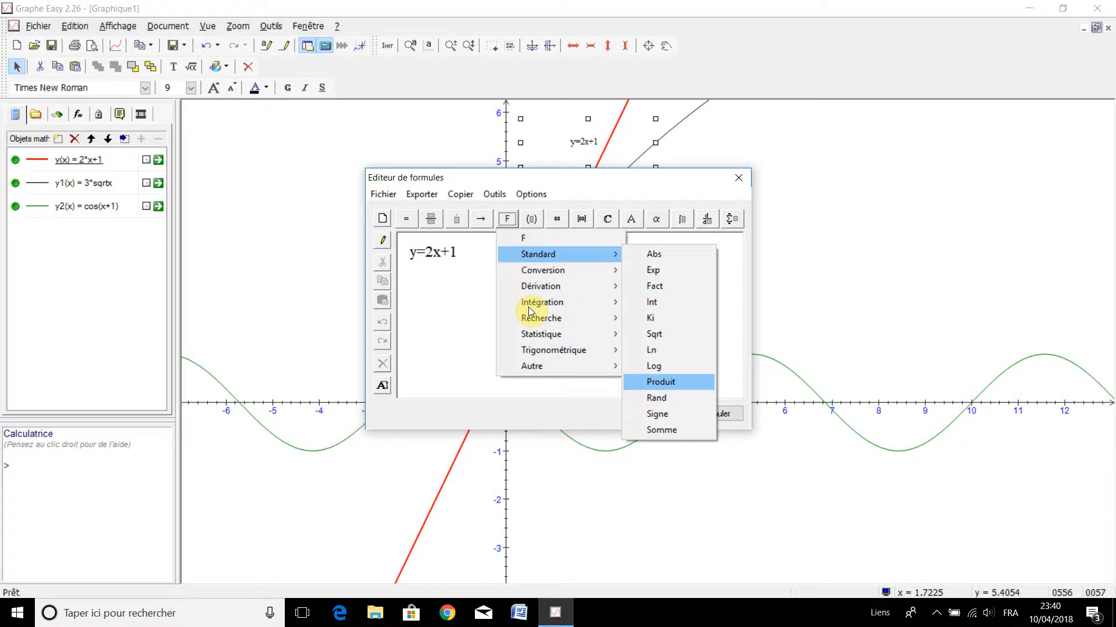
{"action": "key", "text": "Down"}
{"action": "key", "text": "Down"}
Examine the Conversion, Dérivation and Intégration functions offered for the y=2x+1 formula, and close the formula editor.
{"action": "key", "text": "Right"}
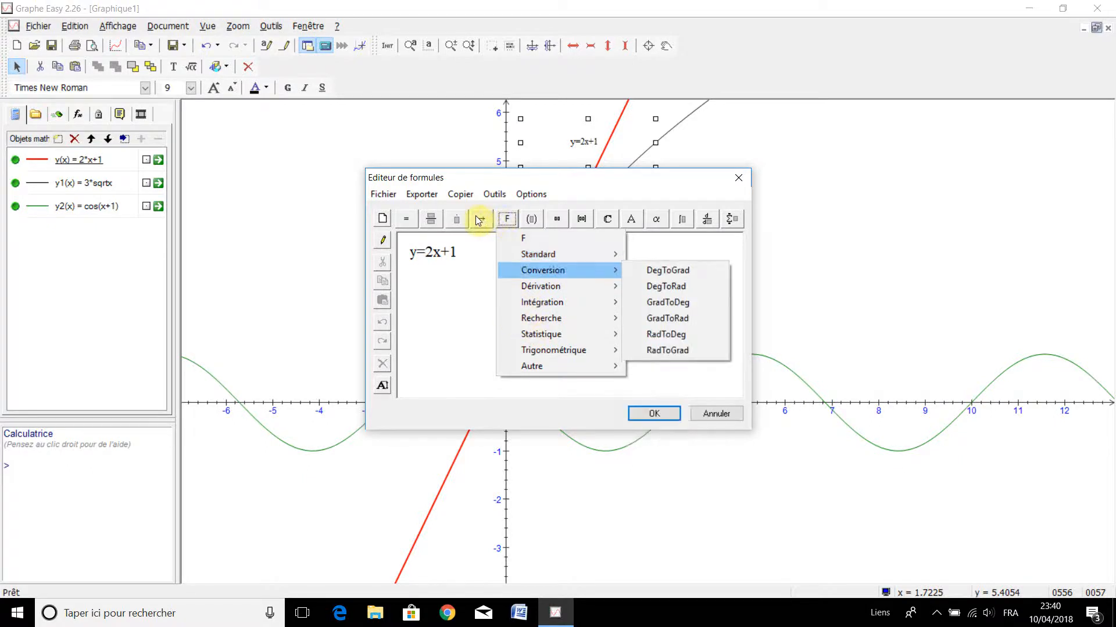
{"action": "key", "text": "Down"}
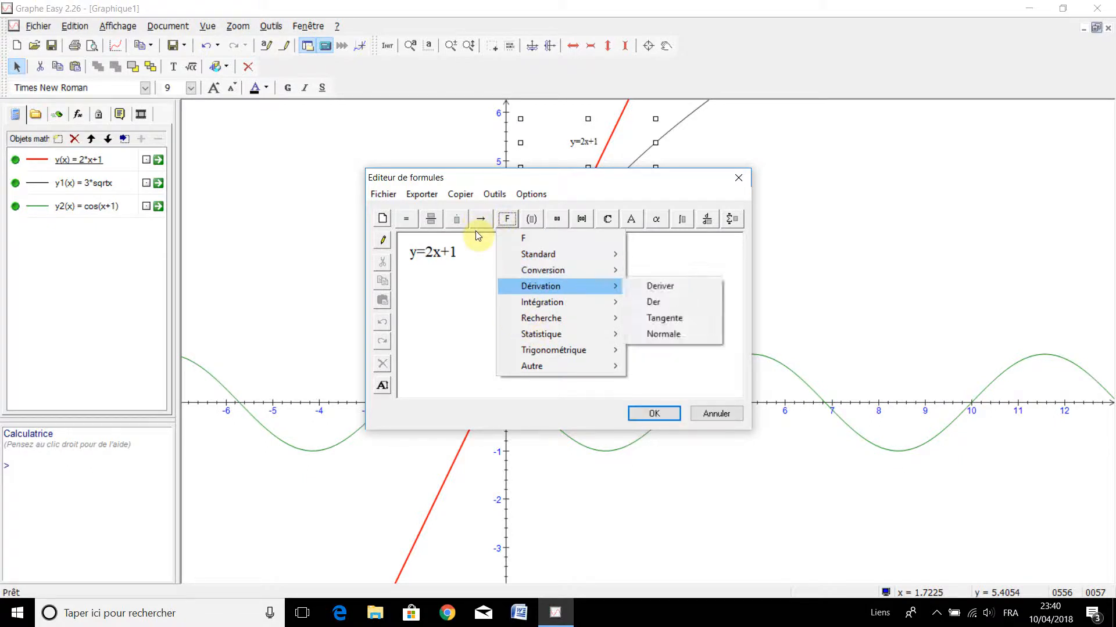
{"action": "key", "text": "Right"}
{"action": "key", "text": "Down"}
{"action": "key", "text": "Down"}
{"action": "key", "text": "Down"}
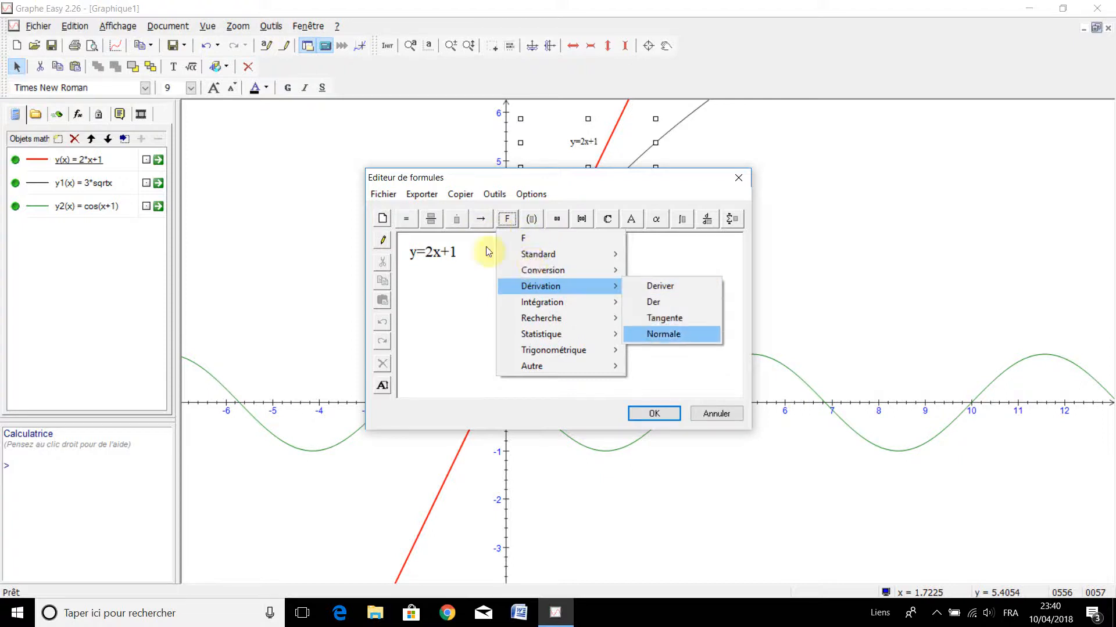
{"action": "key", "text": "Left"}
{"action": "key", "text": "Down"}
{"action": "key", "text": "Down"}
{"action": "key", "text": "Up"}
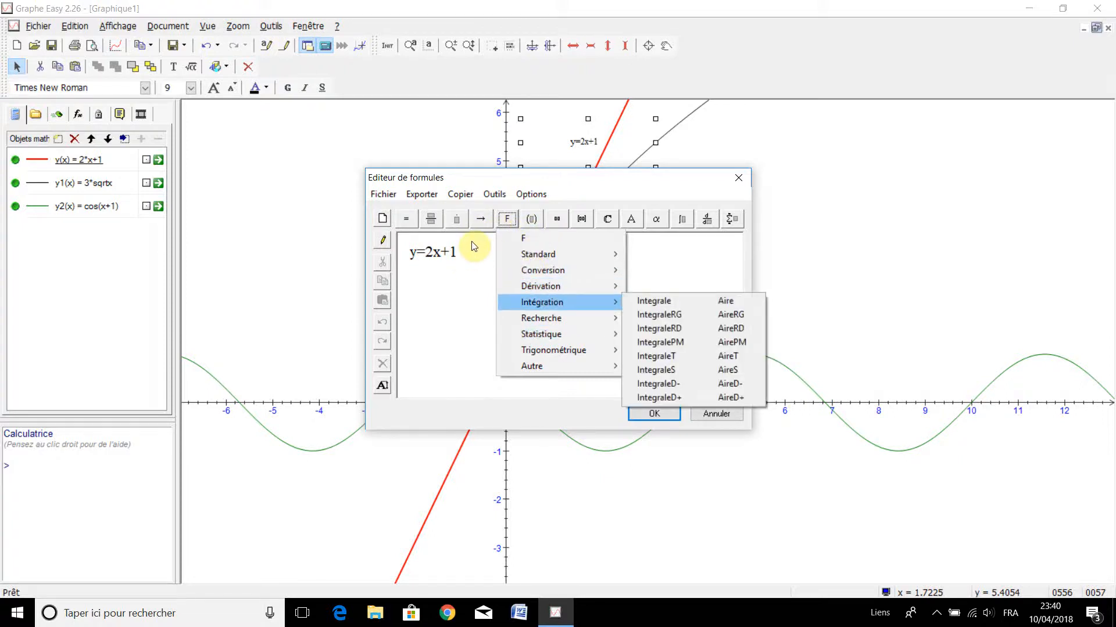
{"action": "left_click", "coordinate": [536, 216]}
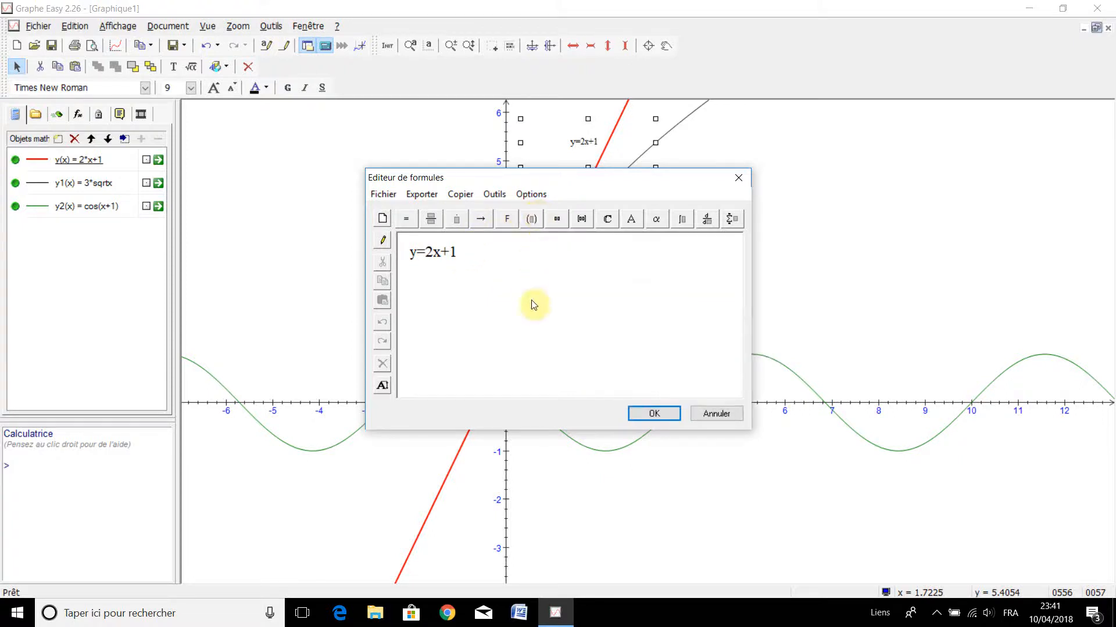
{"action": "left_click", "coordinate": [656, 410]}
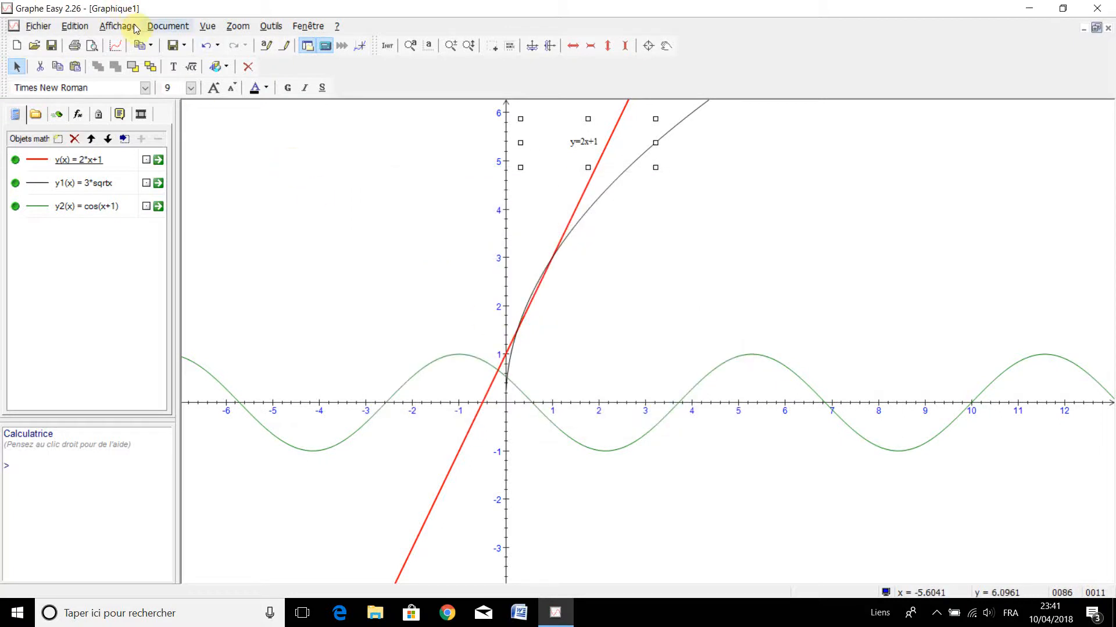
Add a blank mathematical formula frame left of the y-axis, spanning about x = -4 to -1.3 and y = 4.7 to 3.3.
{"action": "left_click", "coordinate": [152, 26]}
{"action": "mouse_move", "coordinate": [191, 151]}
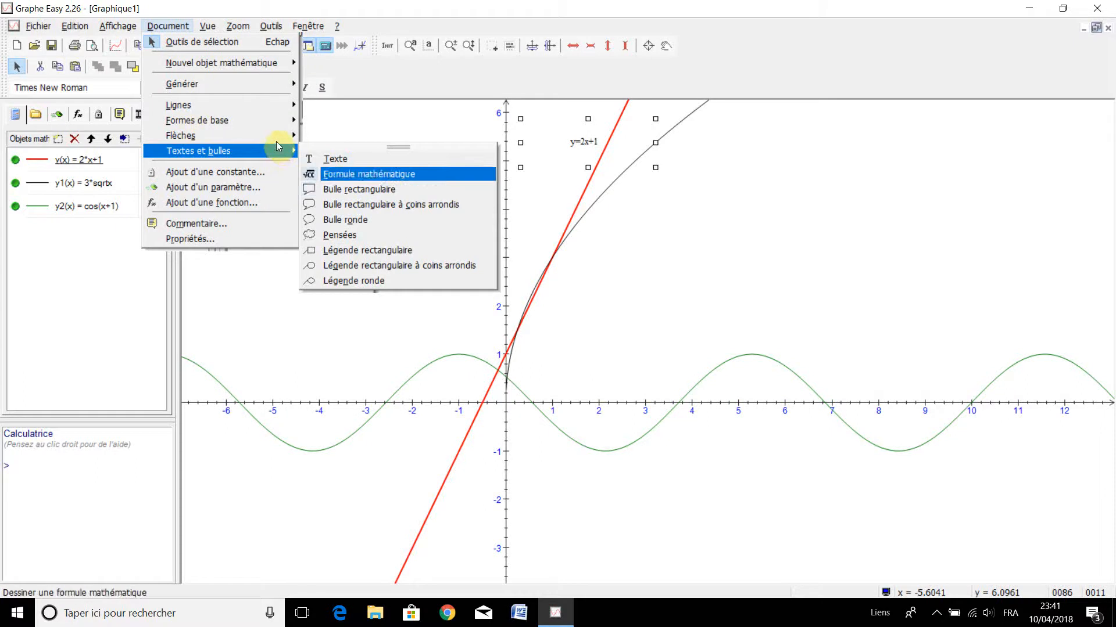
{"action": "left_click", "coordinate": [369, 174]}
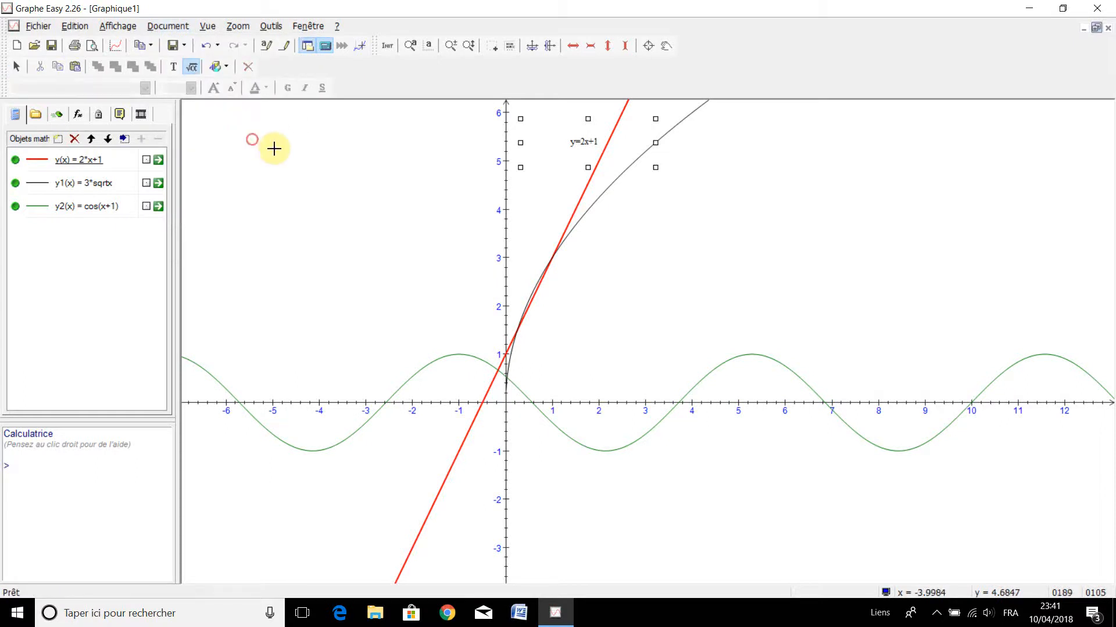
{"action": "left_click", "coordinate": [355, 194]}
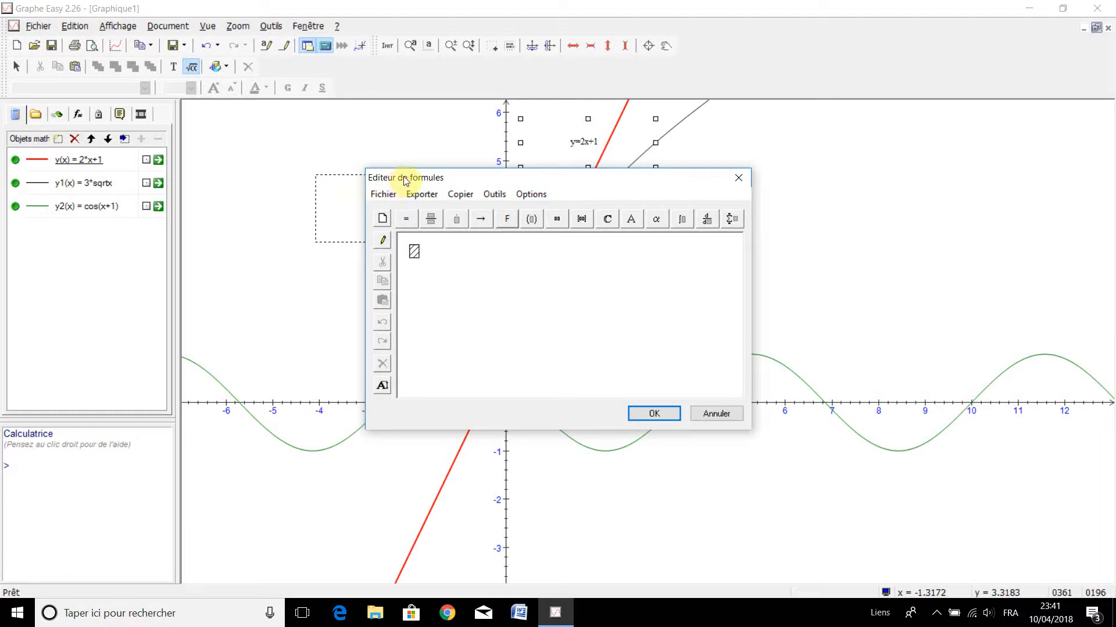
{"action": "left_click", "coordinate": [506, 220]}
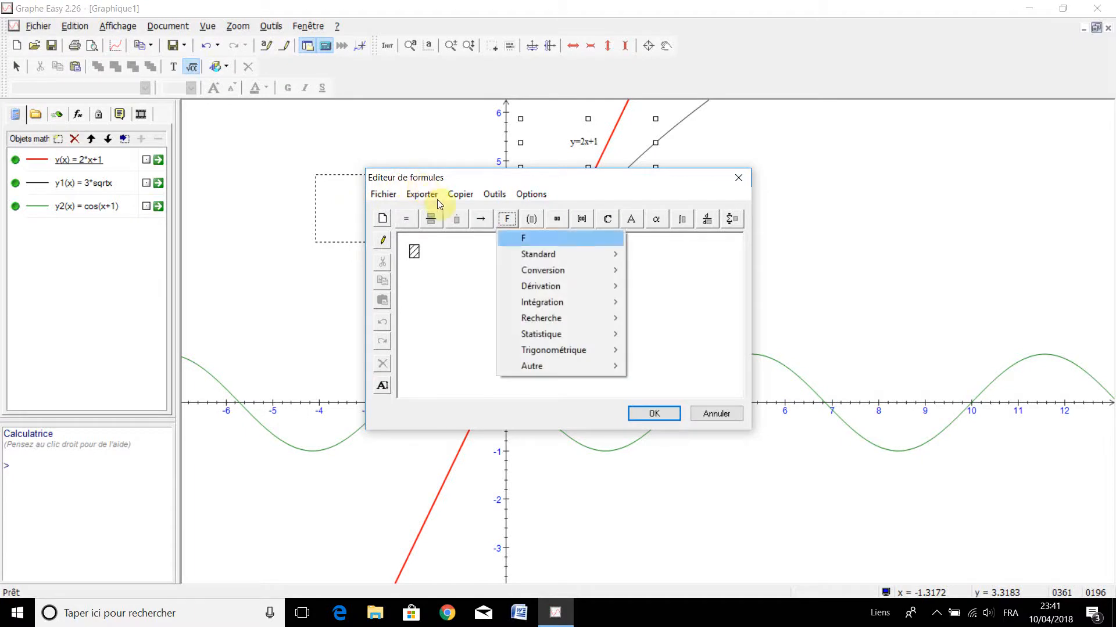
{"action": "mouse_move", "coordinate": [568, 337]}
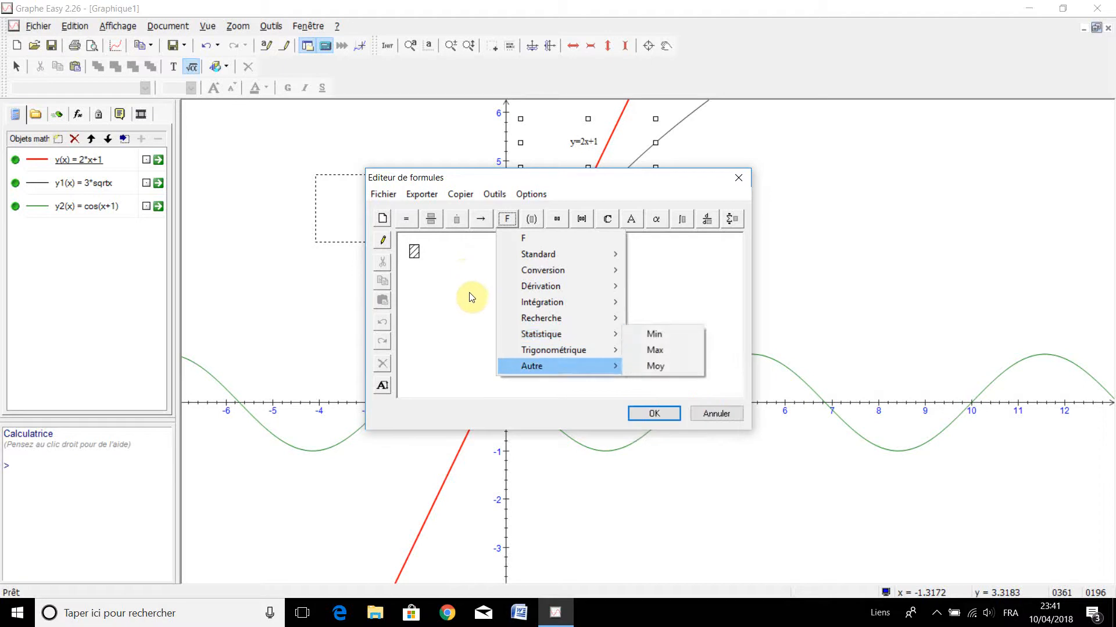
{"action": "left_click", "coordinate": [543, 256]}
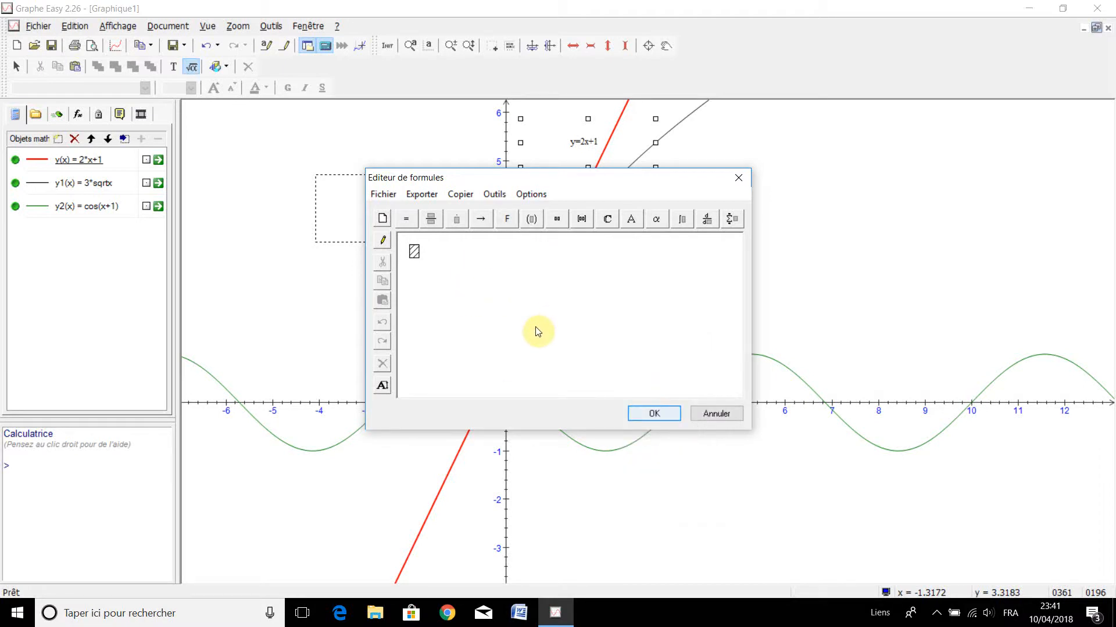
{"action": "key", "text": "Return"}
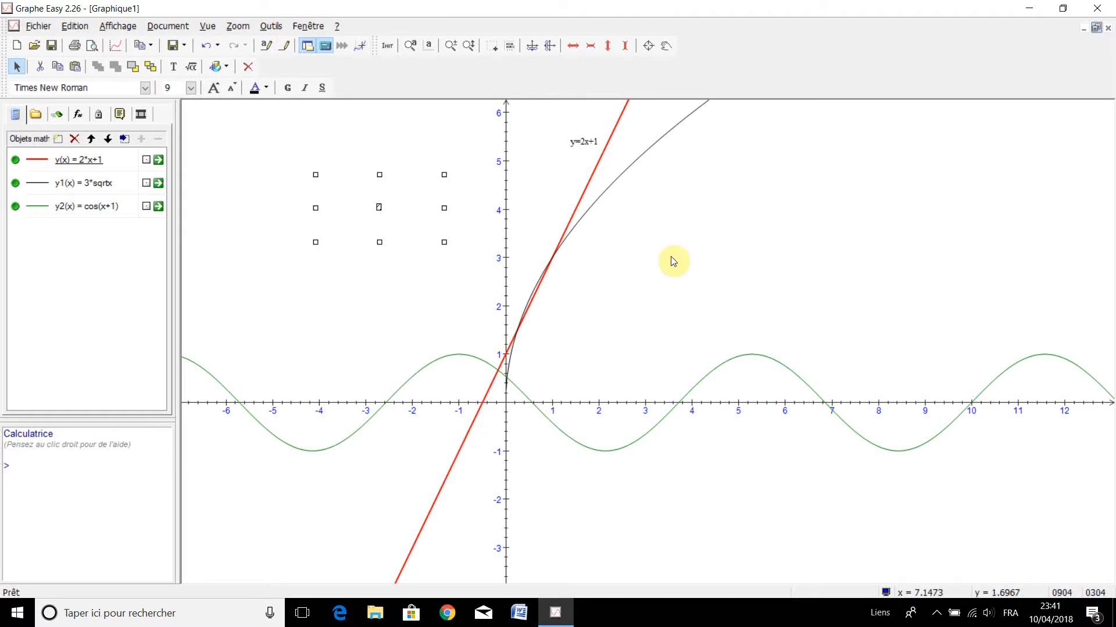
{"action": "left_click", "coordinate": [822, 9]}
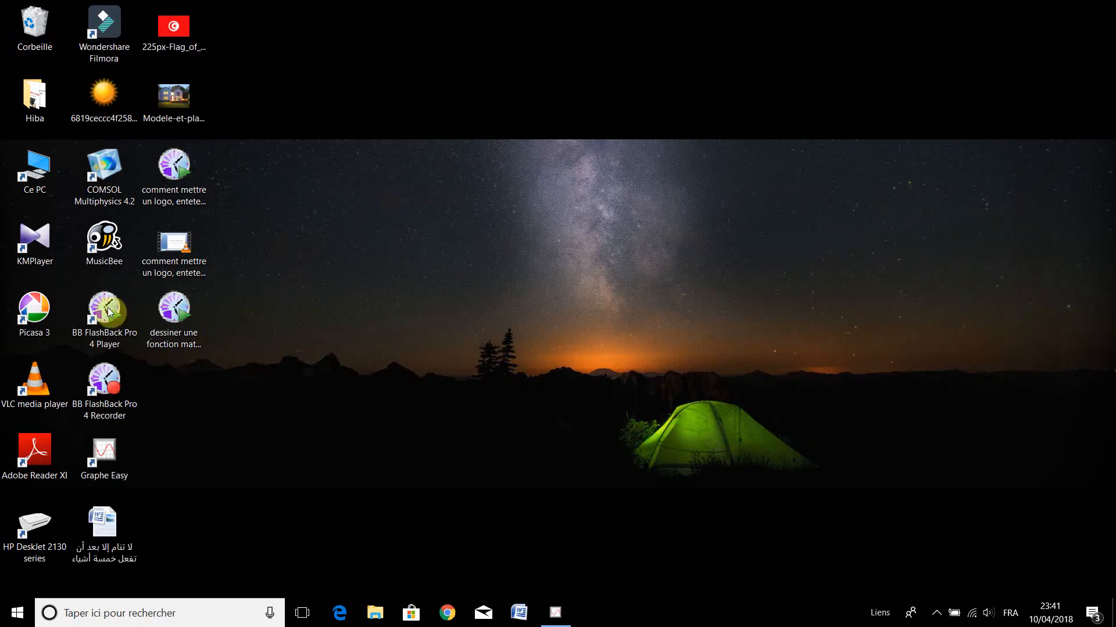
{"action": "double_click", "coordinate": [87, 383]}
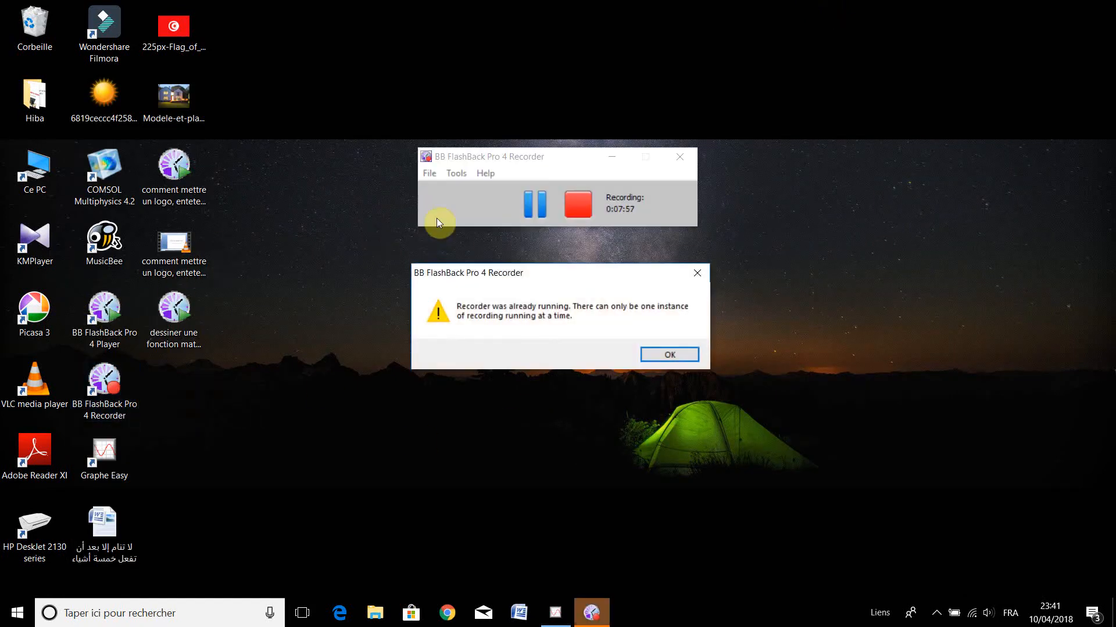